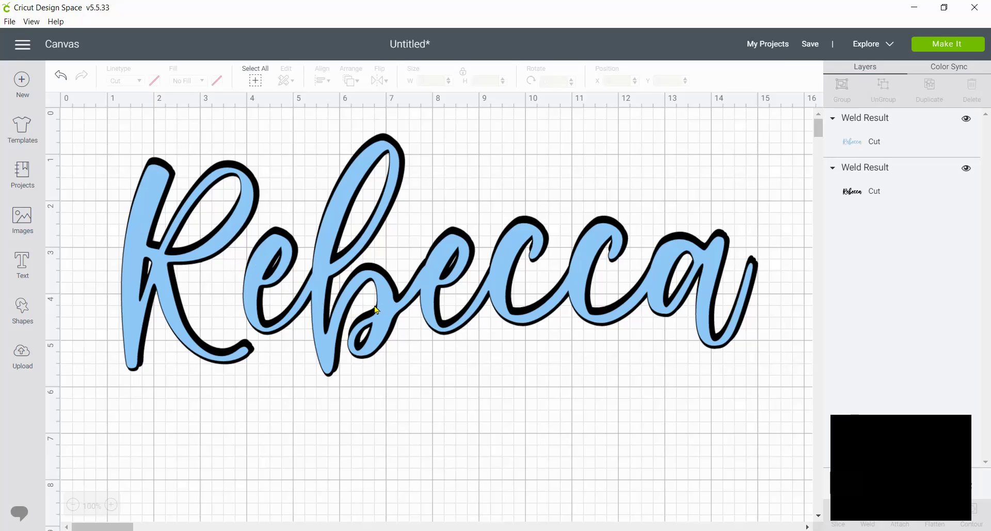
Shift the blue name layer off the black layer to examine the shadow, and return it over the black layer
left_click_drag(383, 310, 369, 310)
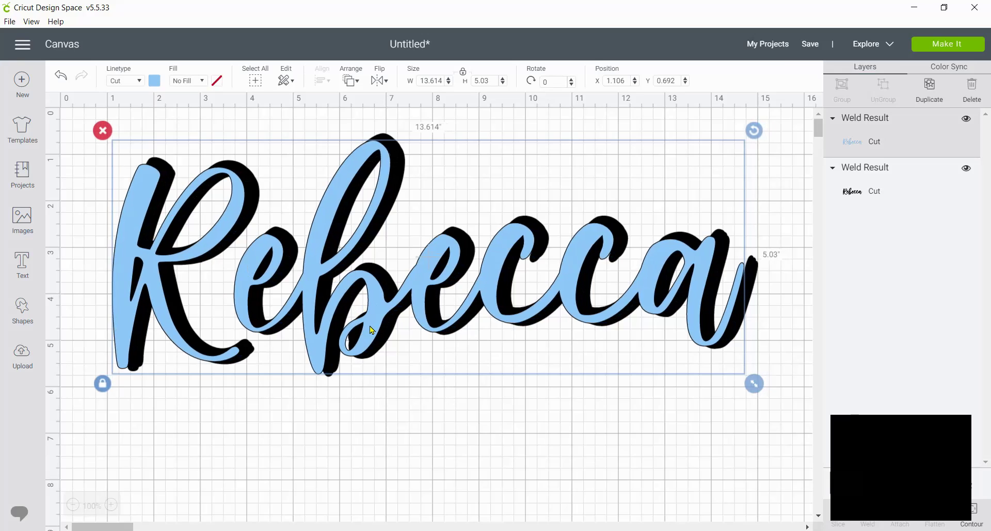
left_click_drag(371, 329, 385, 328)
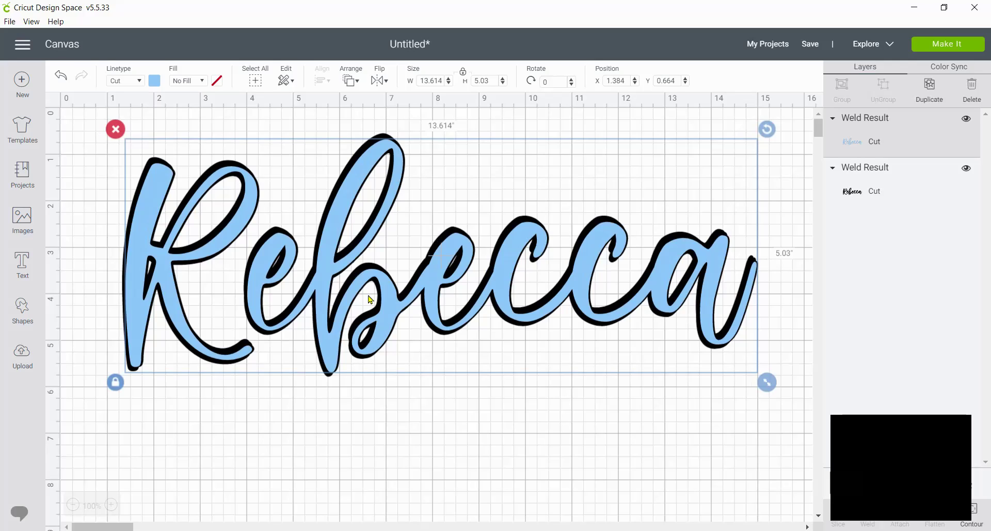
left_click(722, 237)
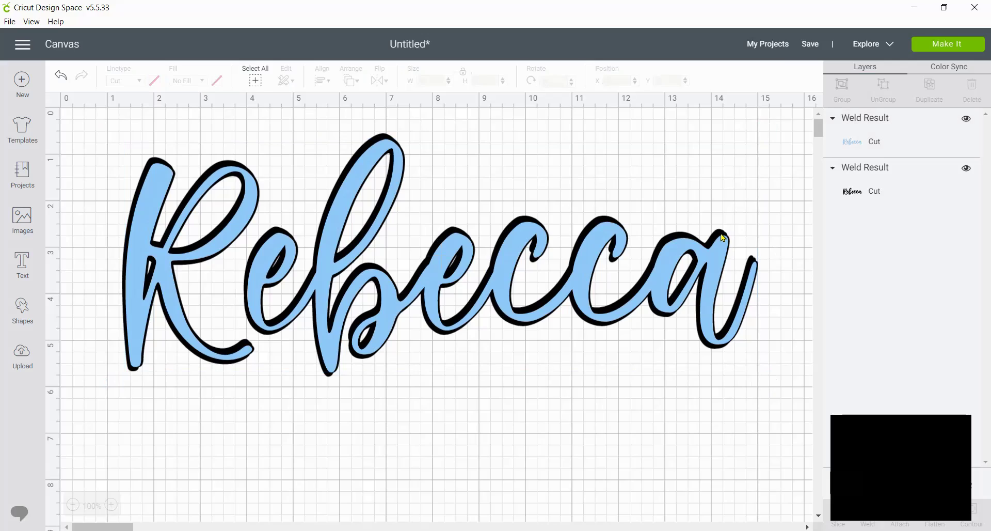
Shrink the blue and black name layers together to about 3.03 in wide and move them to about X 14.0, Y 4.9
left_click(872, 149)
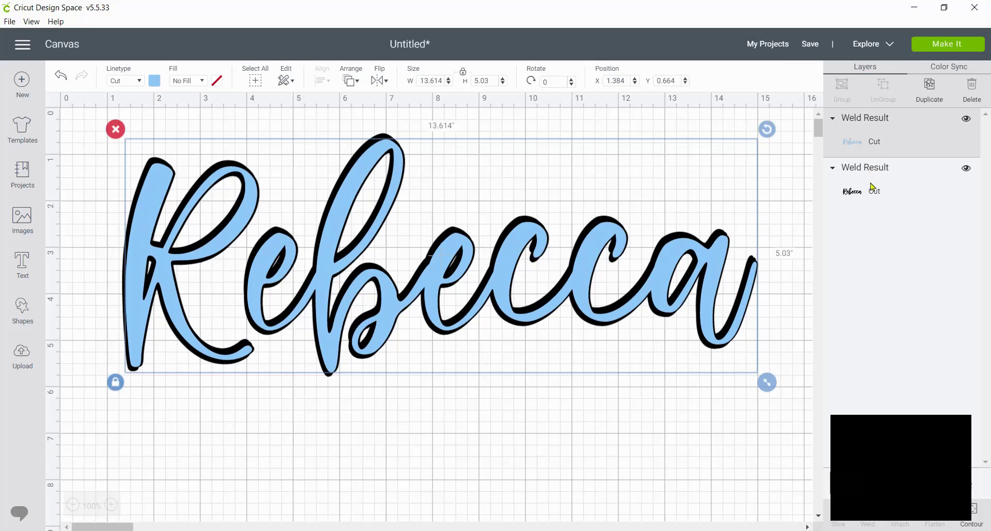
left_click(873, 188, "shift")
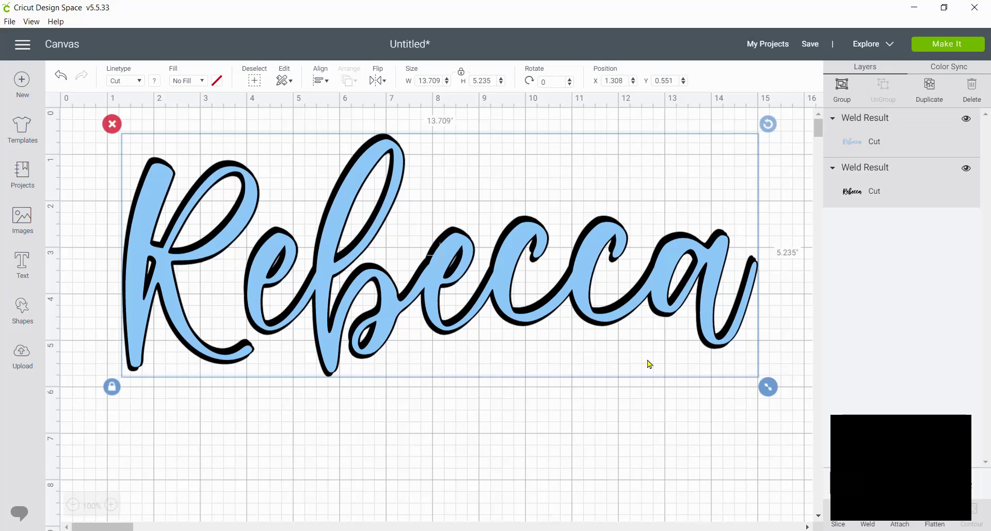
left_click_drag(649, 364, 270, 196)
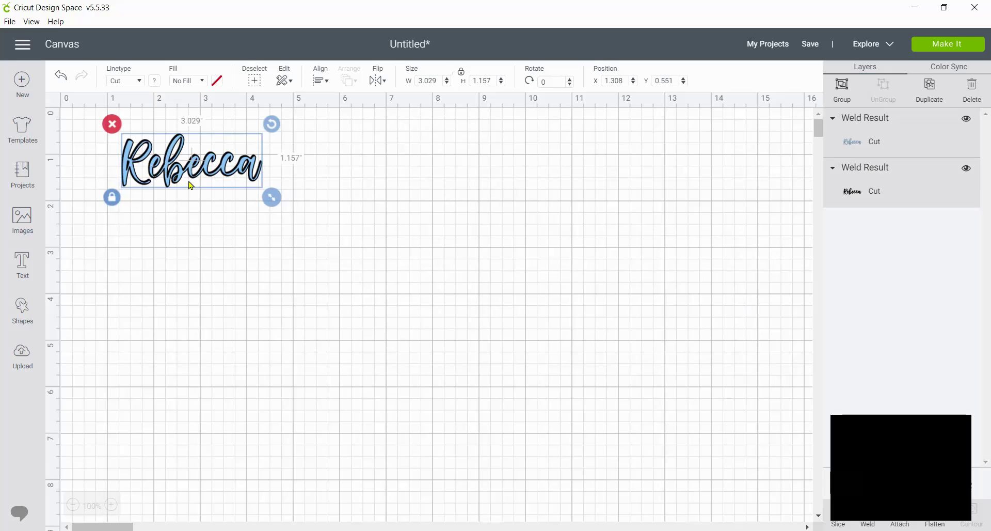
left_click_drag(190, 186, 774, 386)
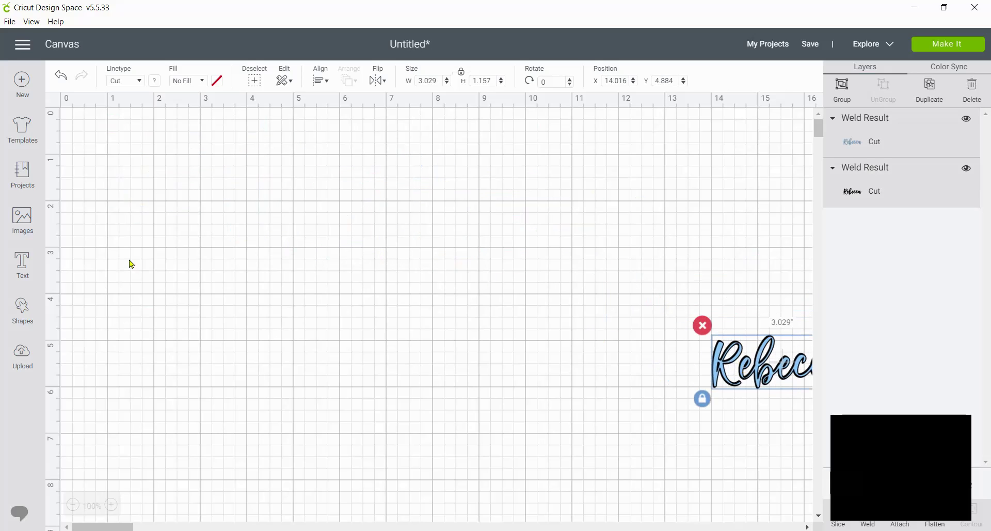
Add the sample first name as new text near the canvas's upper edge, scaled to about 7.78 by 2.03 in
left_click(23, 267)
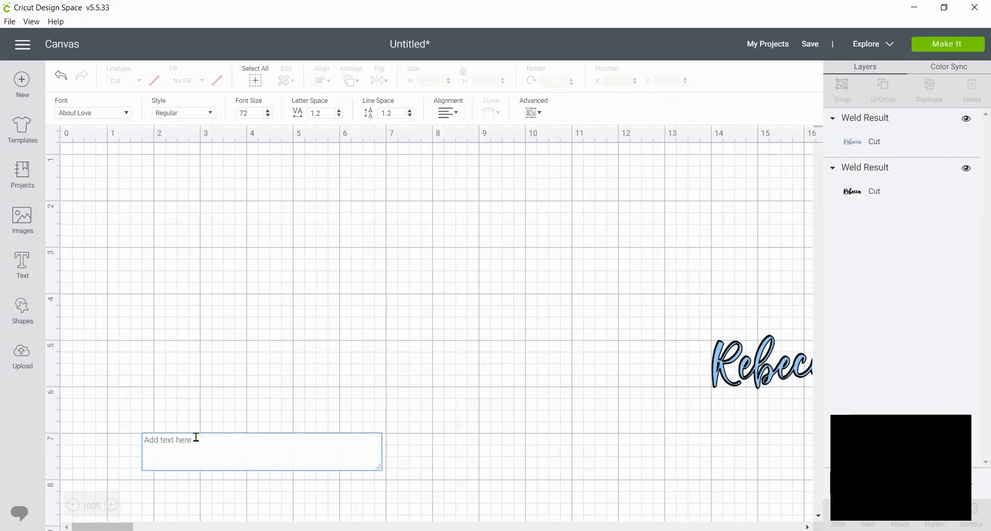
type("Rebecca")
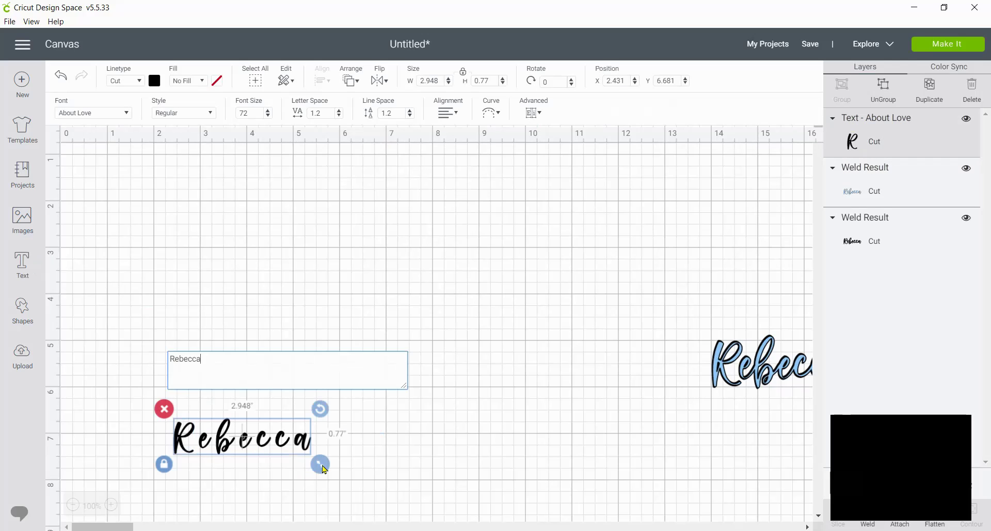
left_click_drag(324, 469, 485, 509)
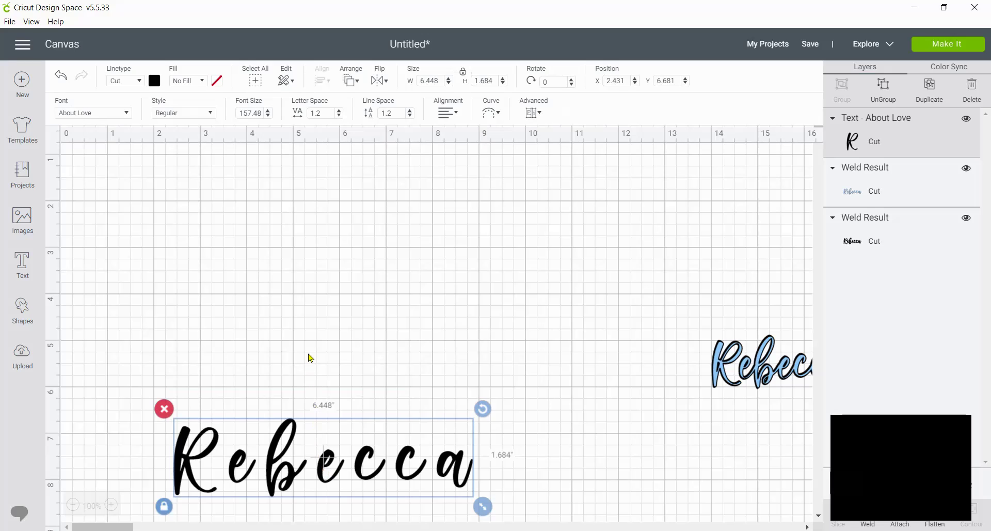
left_click_drag(310, 340, 329, 228)
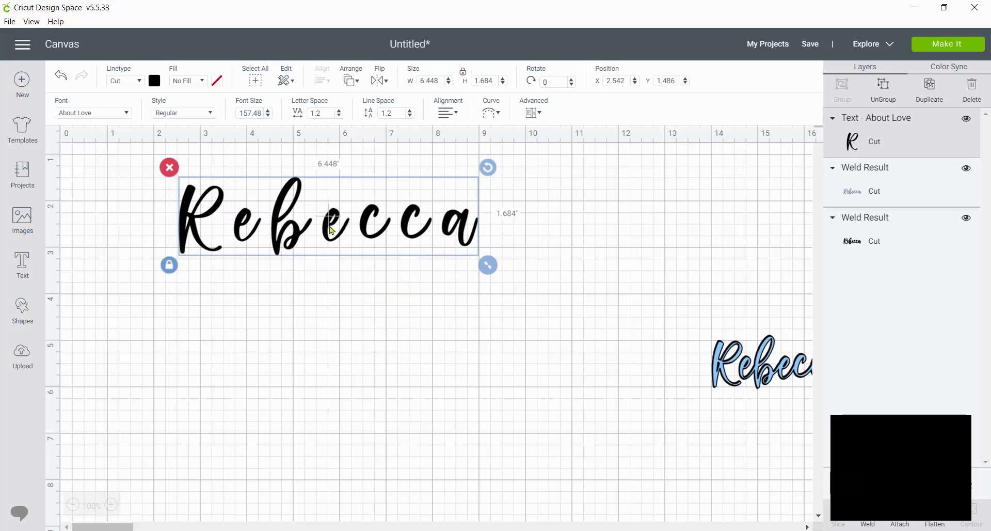
left_click_drag(488, 264, 550, 281)
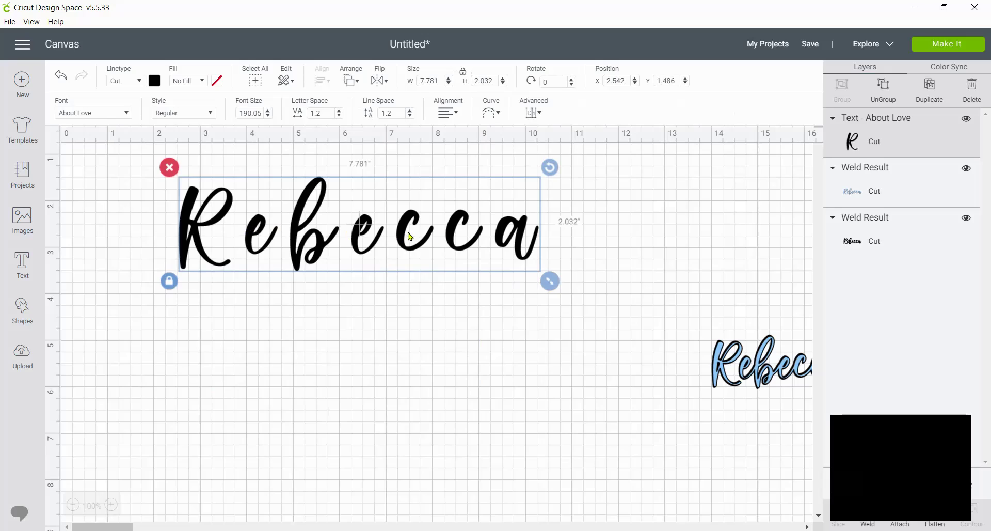
Reduce the new name's letter spacing to -0.4 so the script letters connect
left_click(338, 116)
left_click(339, 116)
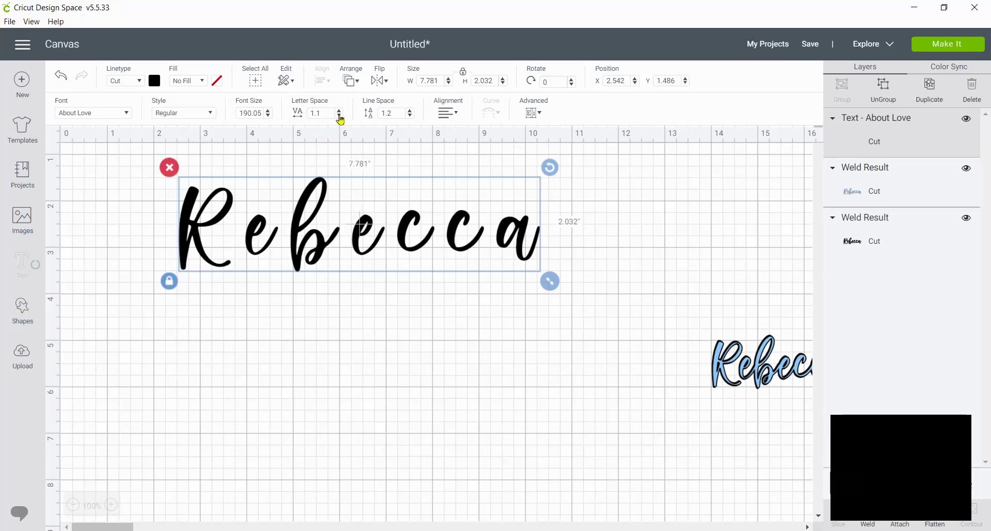
left_click(339, 117)
left_click(339, 116)
left_click(339, 116)
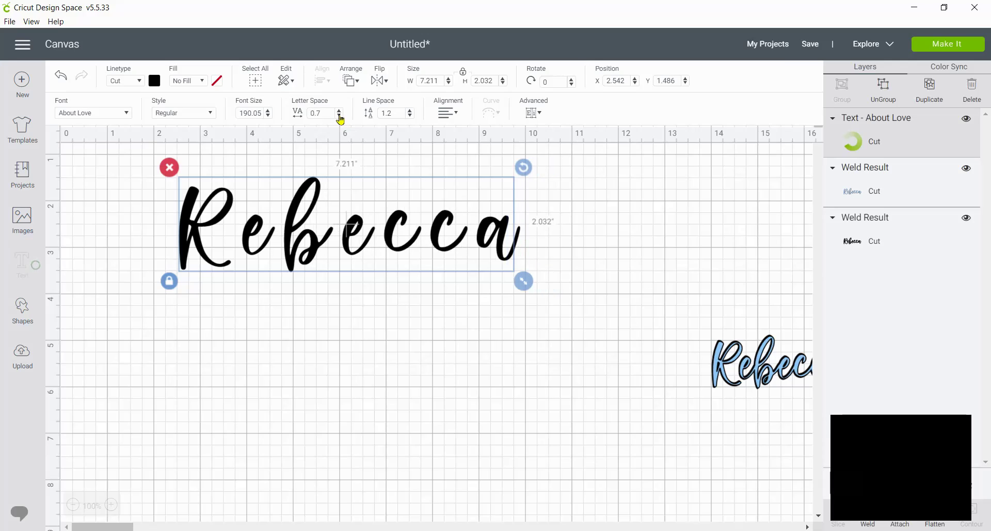
left_click(339, 116)
left_click(339, 116)
left_click(339, 116)
left_click(339, 116)
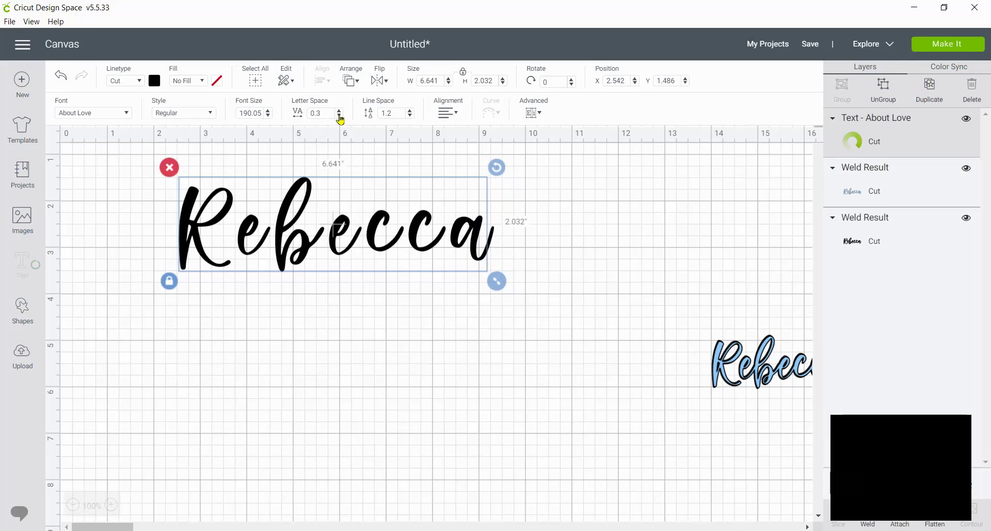
left_click(339, 116)
left_click(339, 116)
left_click(339, 116)
left_click(339, 116)
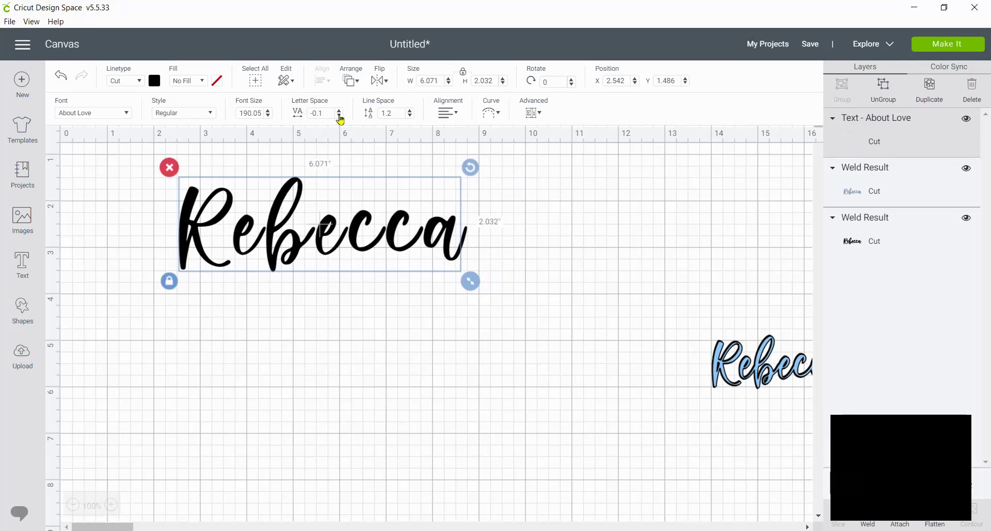
left_click(339, 116)
left_click(339, 116)
left_click(339, 116)
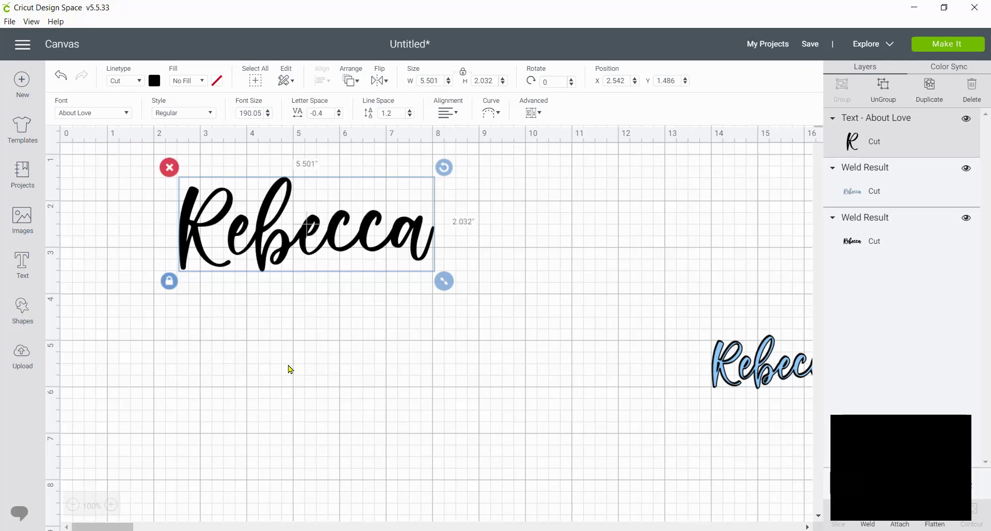
Weld the letters of the new name into one shape and move it to about X 2.26, Y 0.42
left_click(153, 172)
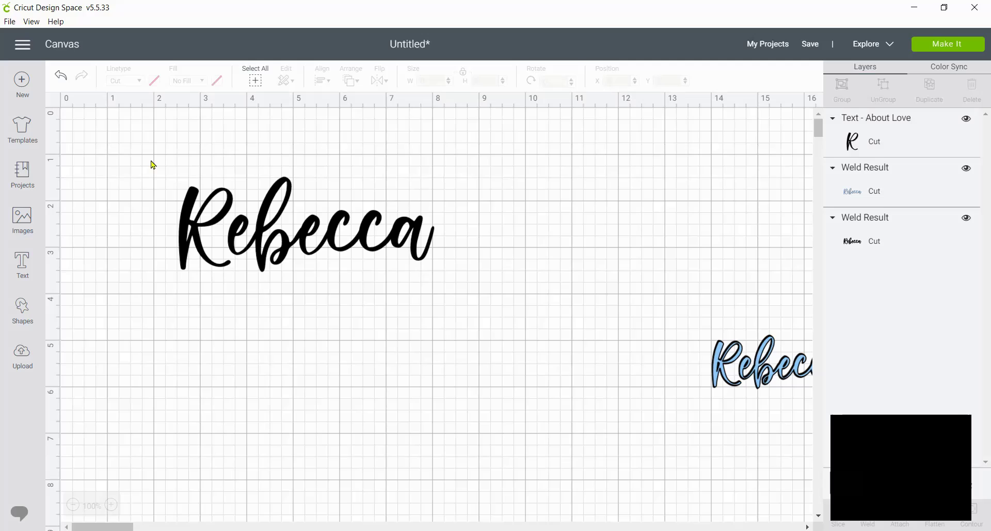
left_click_drag(152, 160, 438, 300)
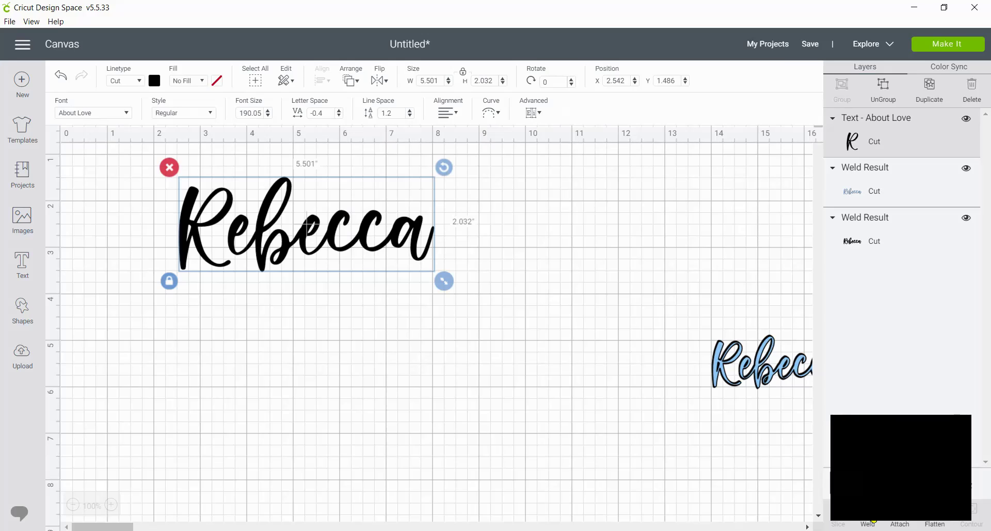
key("Delete")
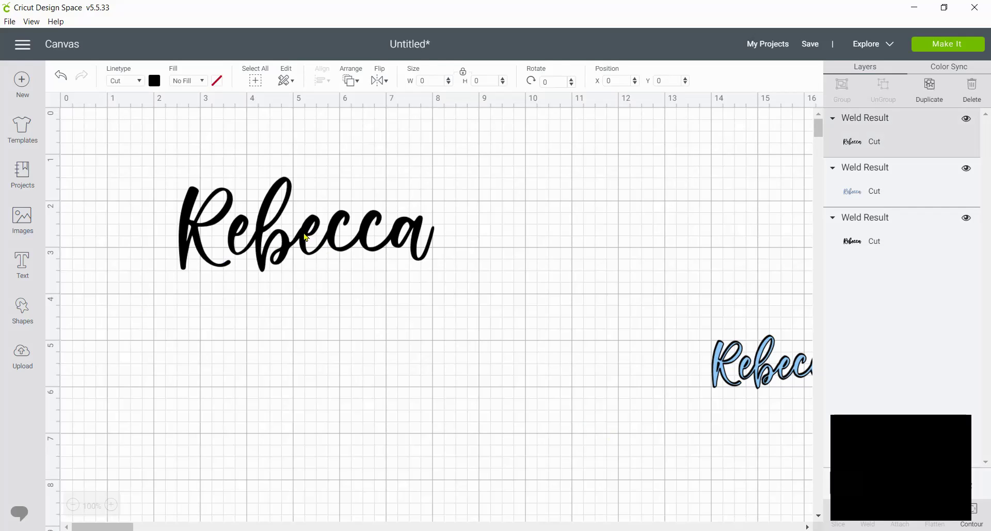
left_click_drag(299, 245, 289, 196)
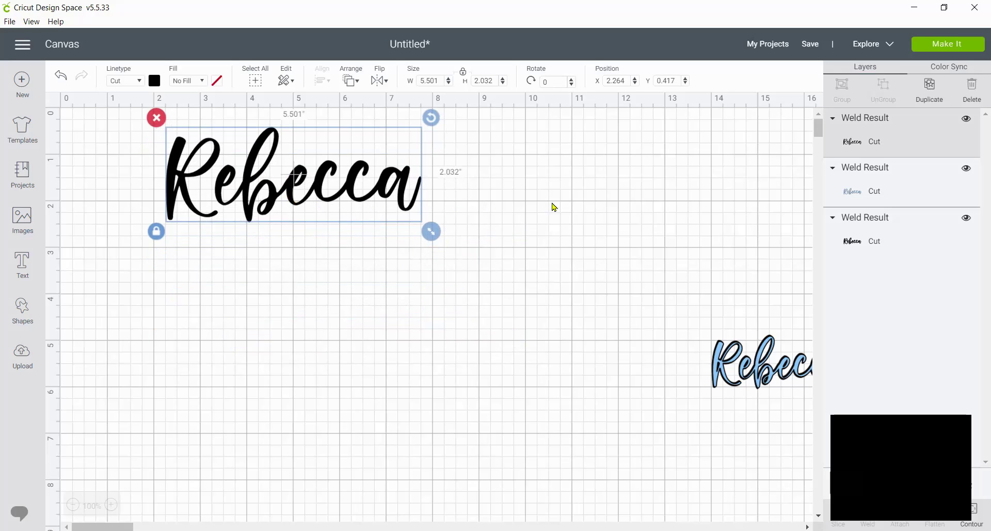
Duplicate the welded name repeatedly to make ten offset copies
left_click(930, 88)
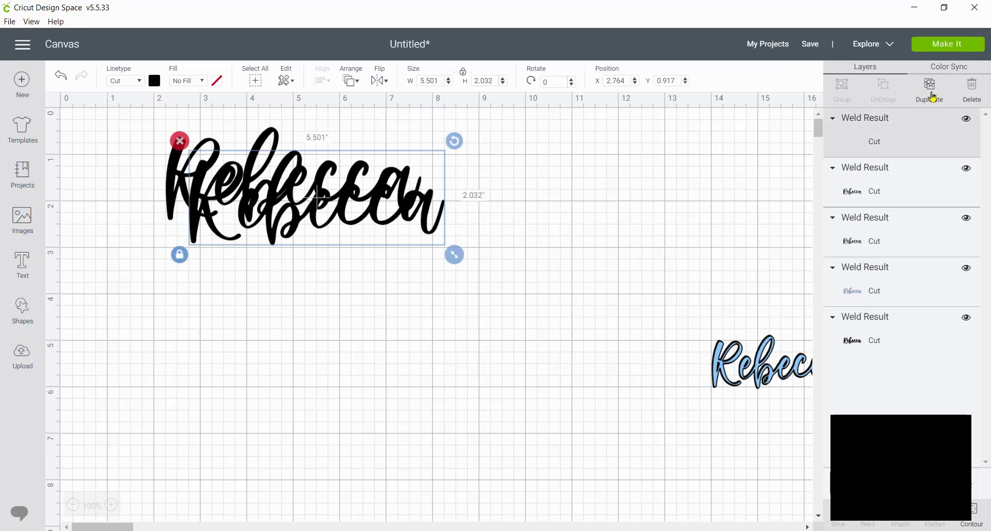
left_click(932, 97)
left_click(932, 97)
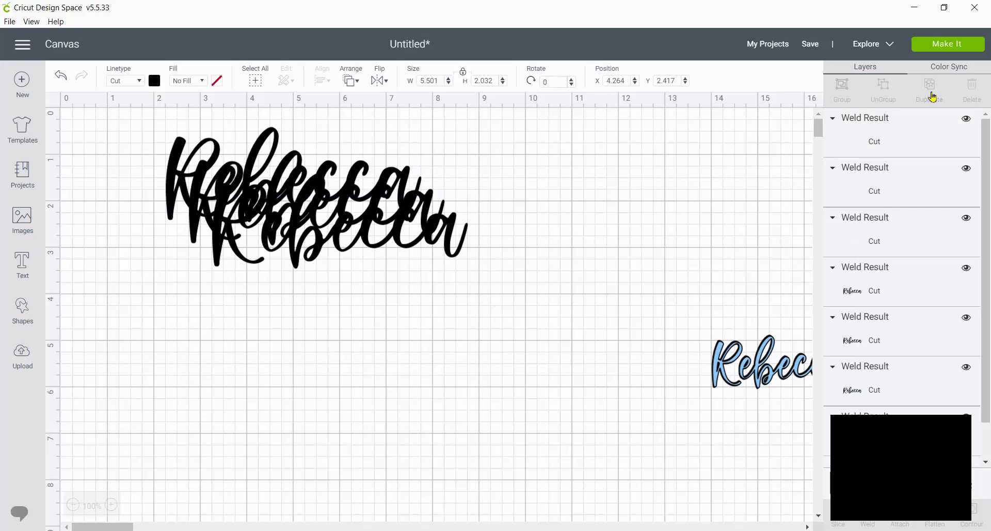
left_click(932, 98)
left_click(933, 97)
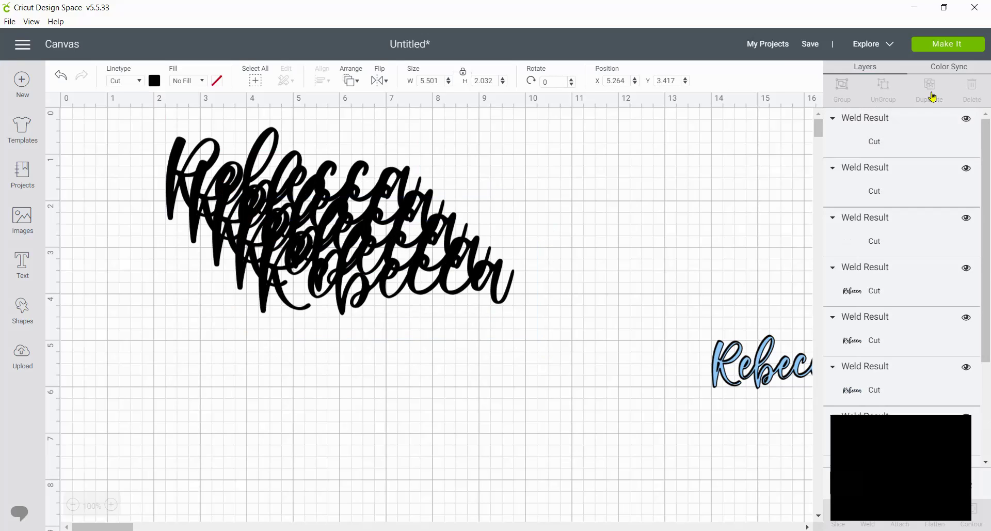
left_click(932, 97)
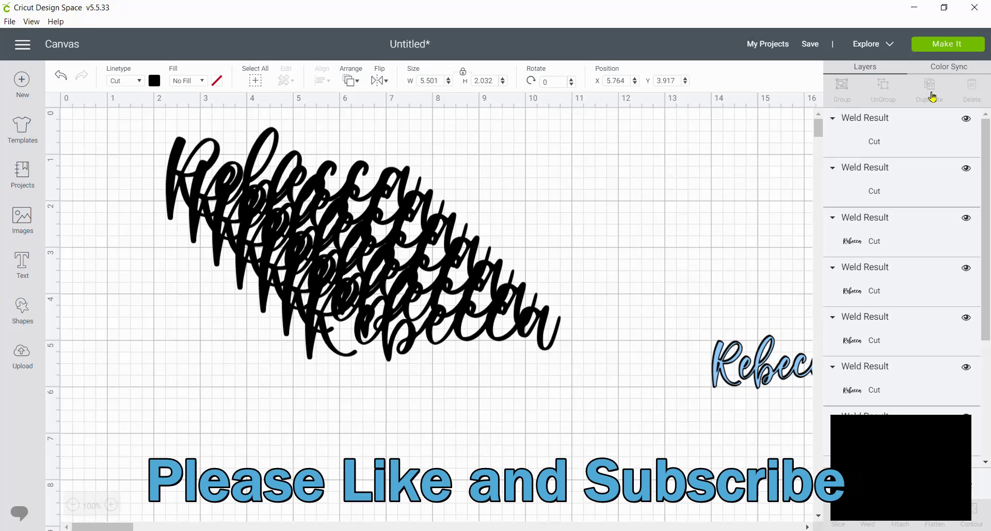
left_click(932, 97)
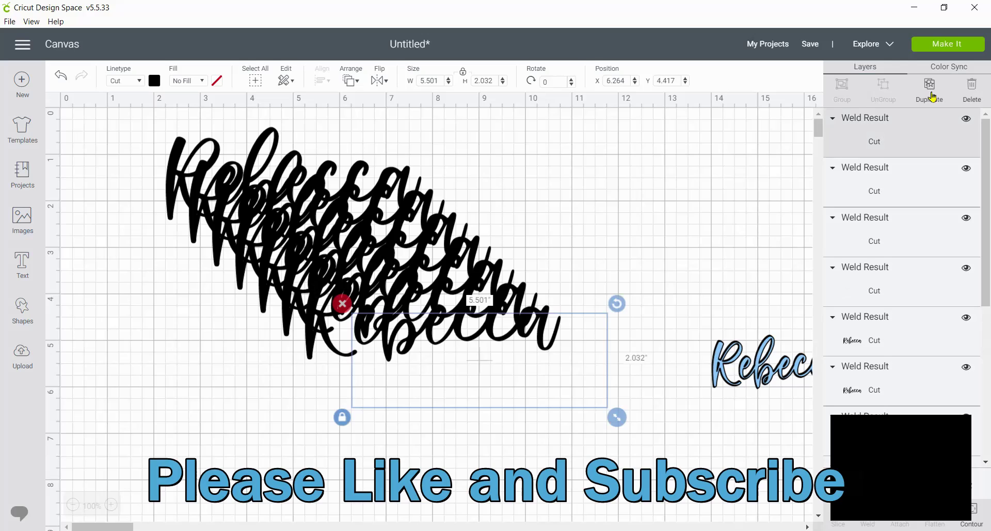
Move the three copies closest to the original name down onto the lower pile, clearing space around the original
left_click(192, 221)
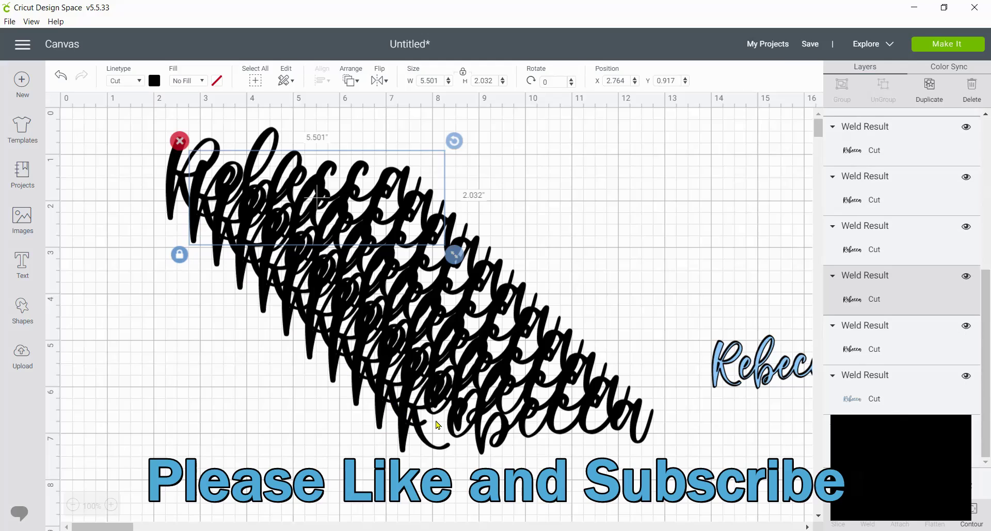
left_click_drag(310, 217, 569, 436)
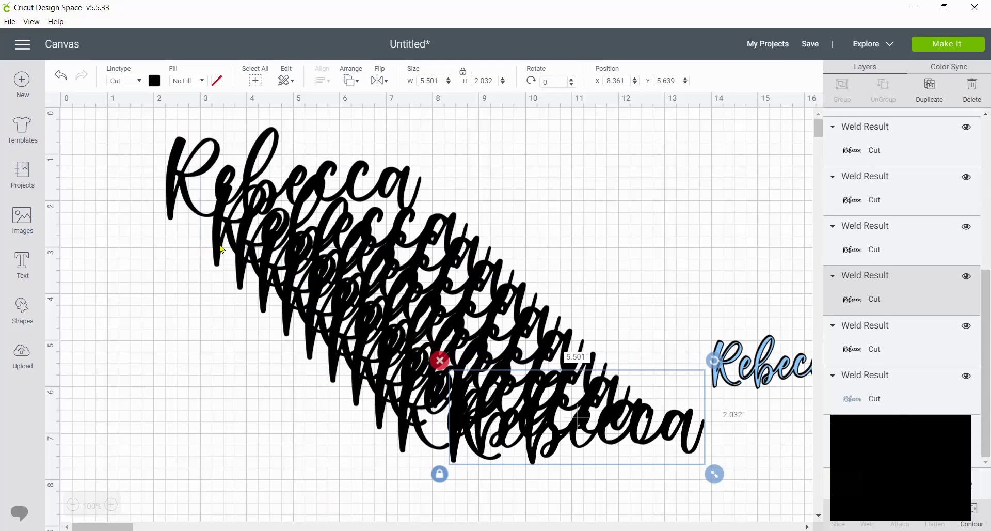
left_click(232, 231)
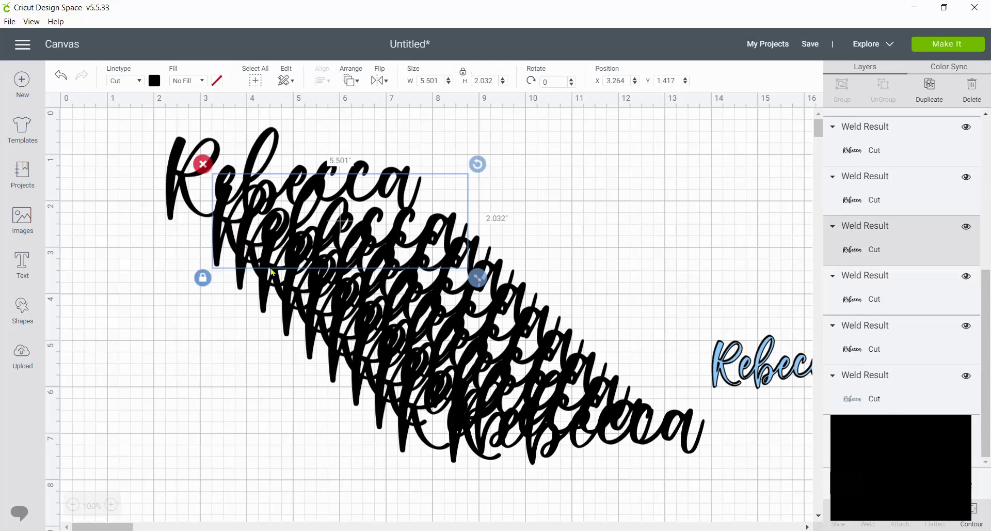
left_click_drag(272, 272, 474, 458)
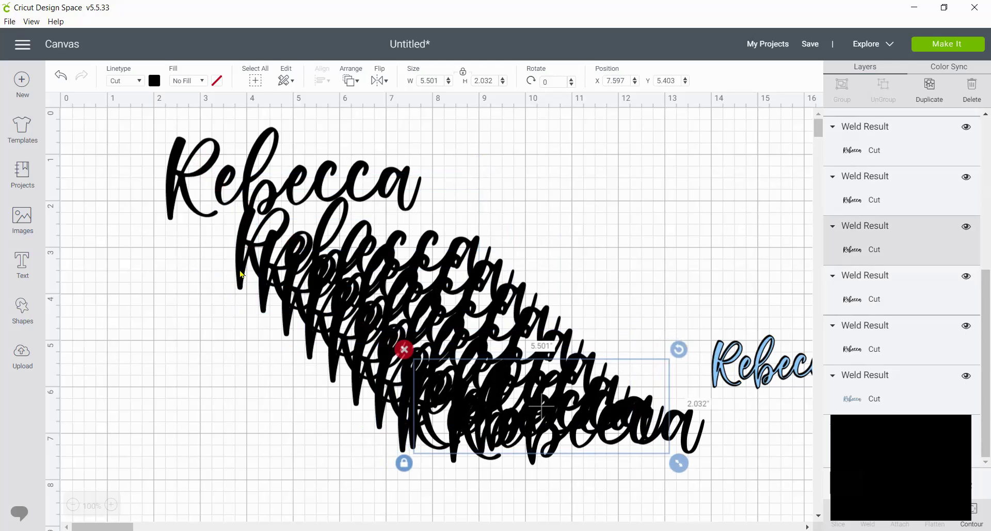
left_click(255, 290)
left_click_drag(276, 314, 503, 441)
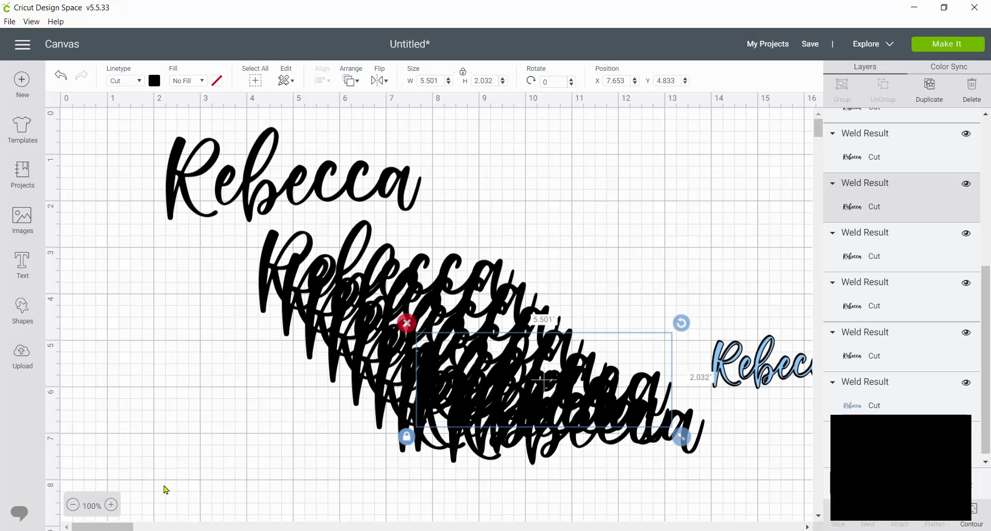
Move the original welded name left to about X 0.9 on the canvas
scroll(243, 325, "up", 5)
scroll(272, 310, "down", 4)
scroll(275, 311, "up", 5)
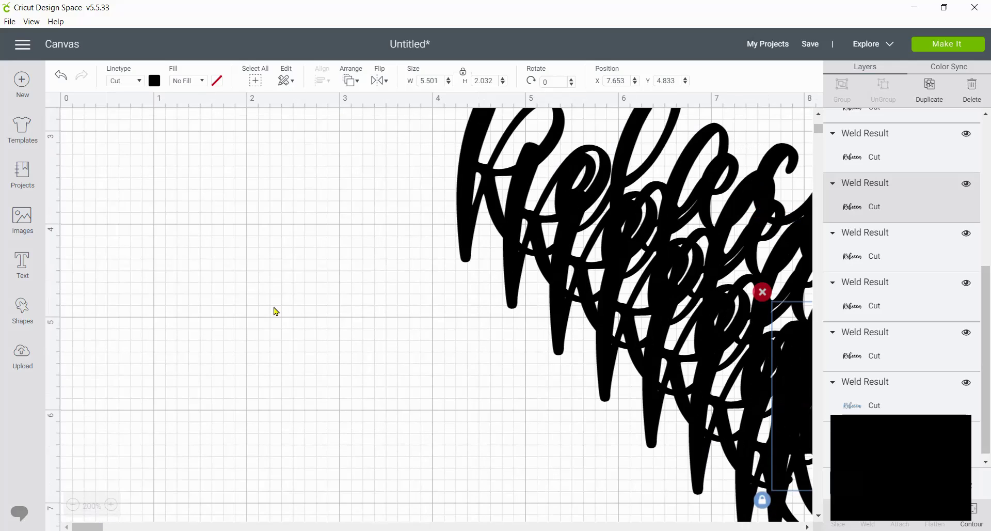
left_click(442, 307)
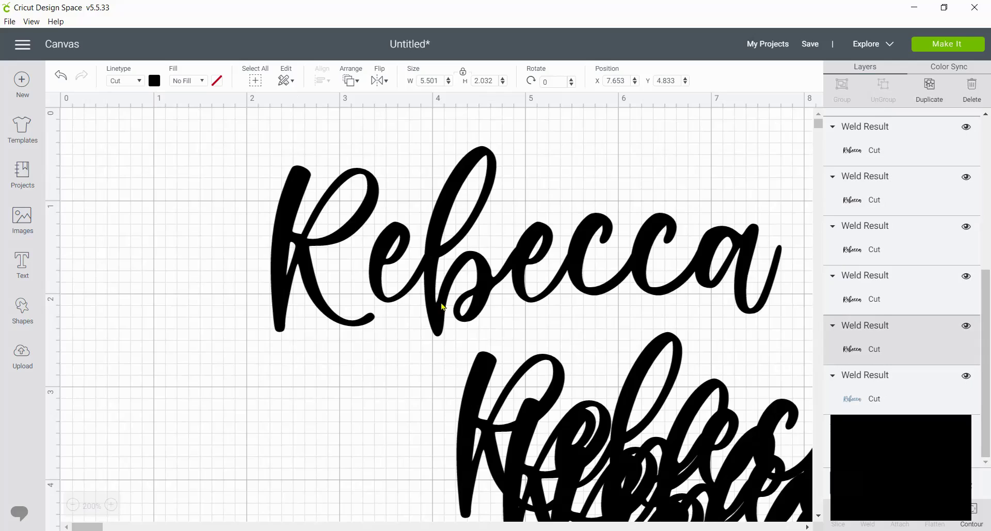
left_click_drag(418, 287, 329, 299)
Move the nearest copy from the pile onto the original name, offset slightly down-left to about X 0.87, Y 0.48
left_click(467, 453)
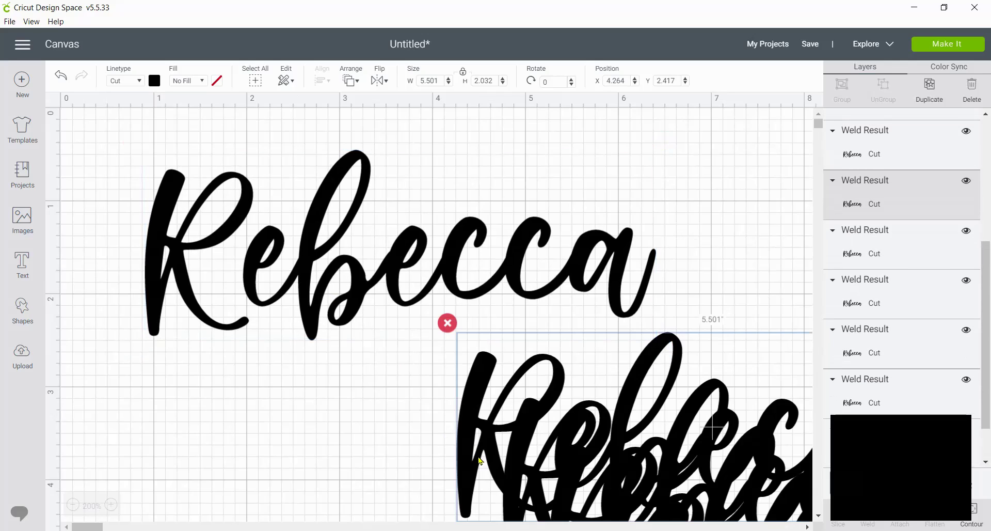
left_click_drag(372, 440, 303, 397)
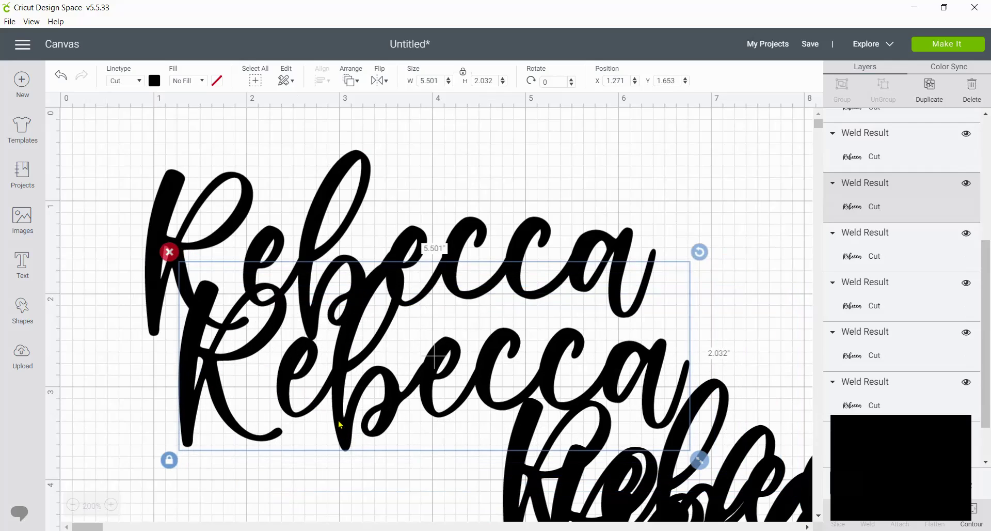
left_click_drag(339, 425, 306, 312)
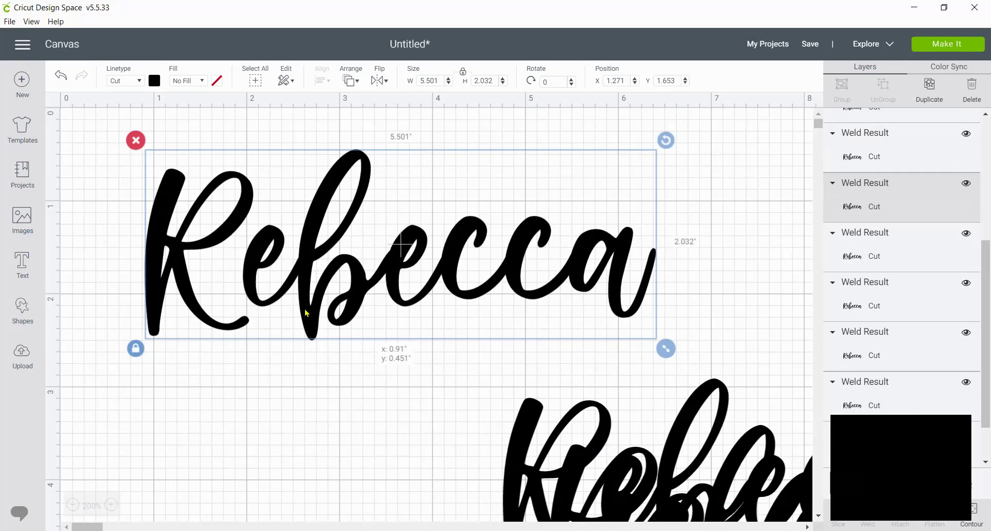
mouse_move(304, 312)
left_mouse_down()
mouse_move(293, 314)
mouse_move(303, 315)
left_mouse_up()
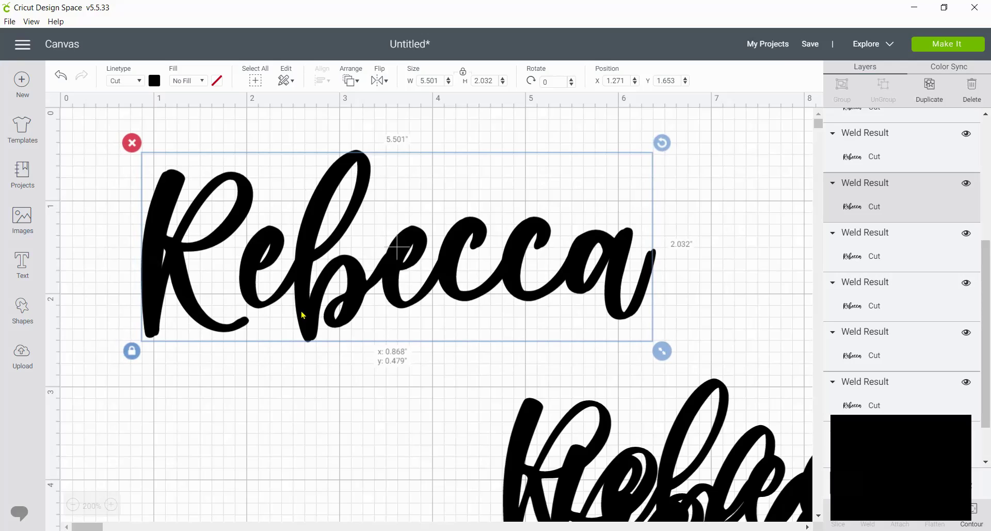
Overlay a second copy from the pile on the stacked name, offset slightly down-right to about X 0.89, Y 0.49
left_click(516, 469)
left_click_drag(516, 469, 188, 373)
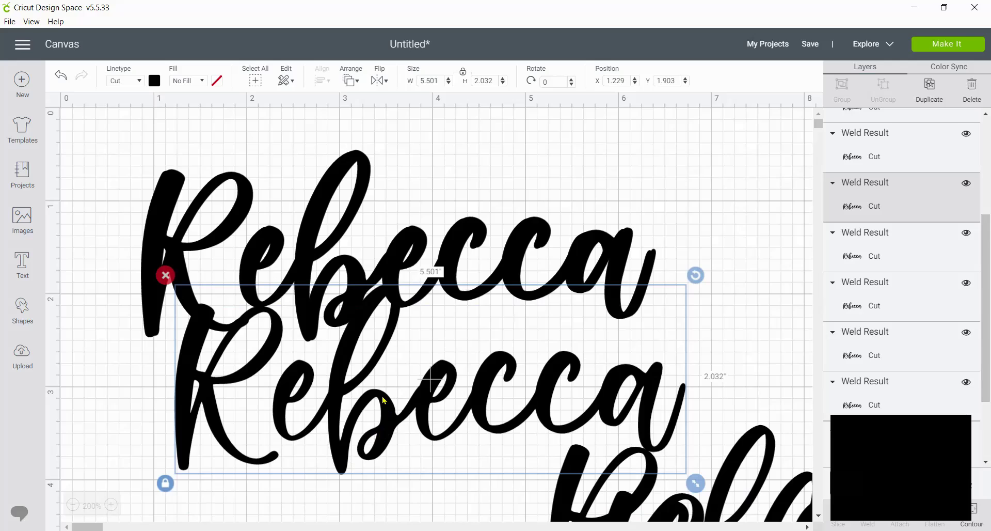
left_click_drag(383, 399, 351, 298)
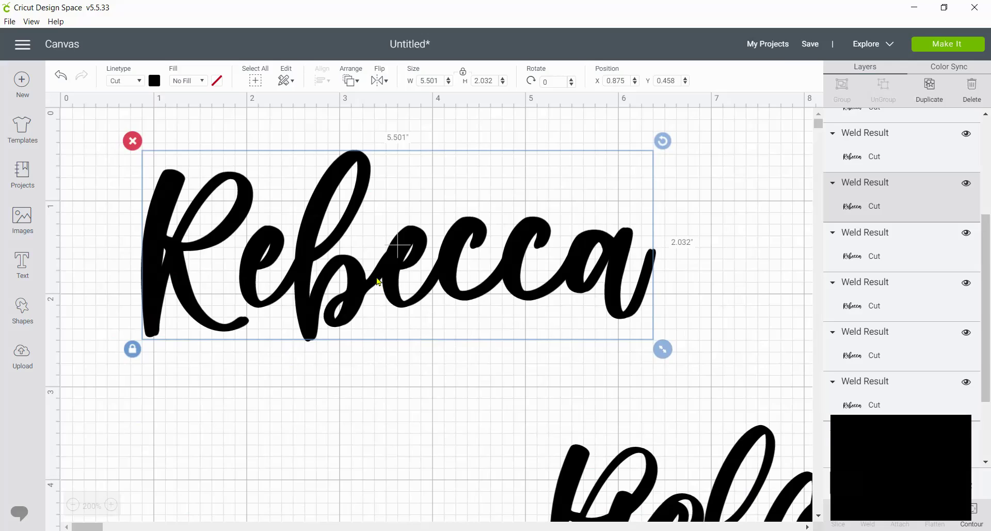
left_click_drag(377, 282, 378, 285)
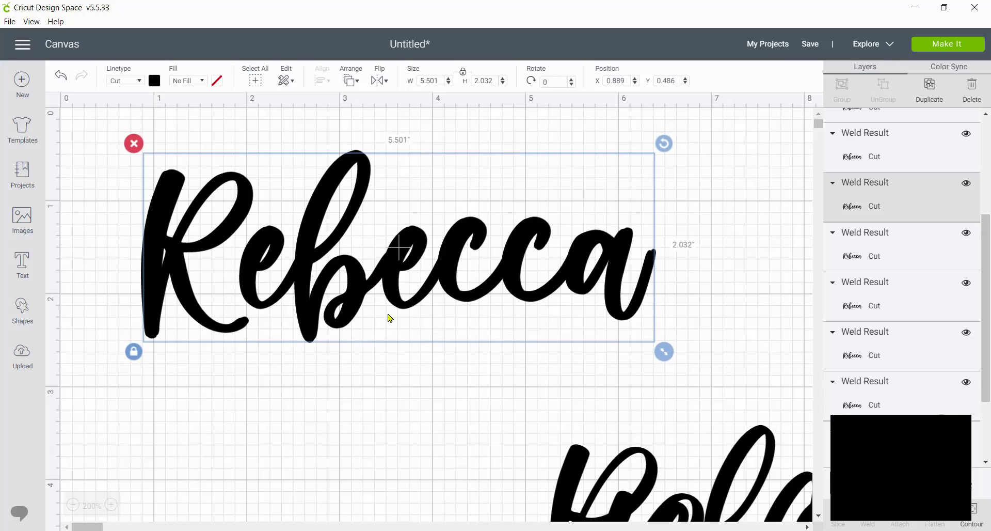
Overlay a third copy from the pile on the stacked name, offset slightly up-left to about X 0.88, Y 0.44
left_click(620, 463)
left_click(653, 471)
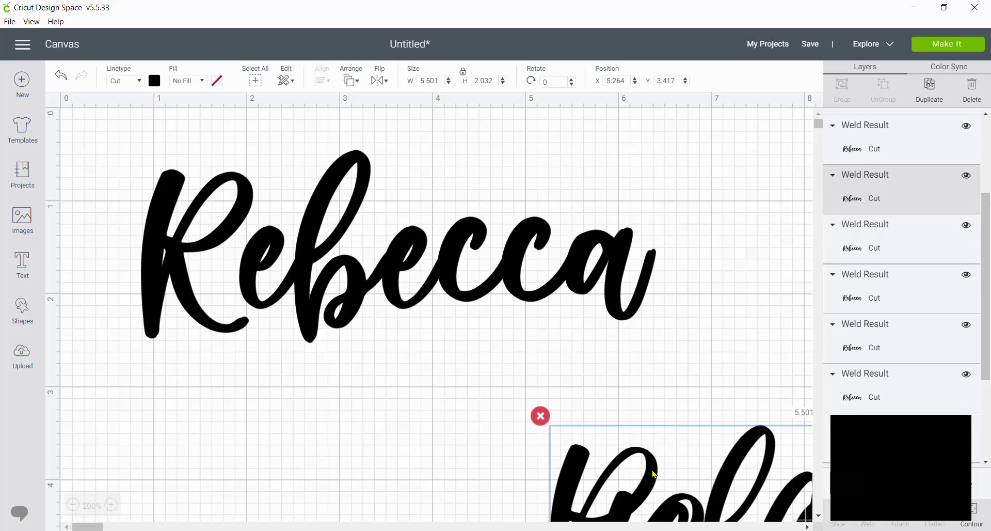
left_click_drag(447, 402, 319, 415)
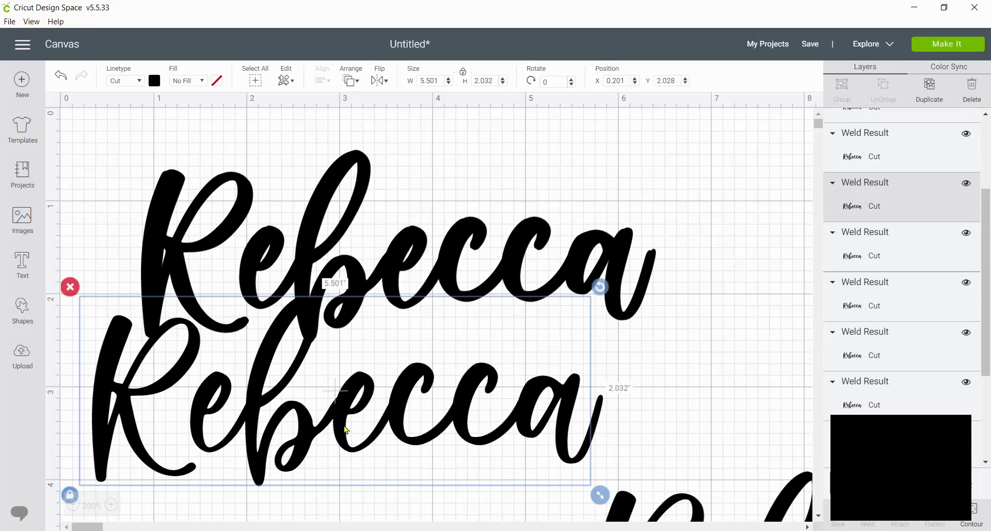
left_click_drag(328, 386, 391, 228)
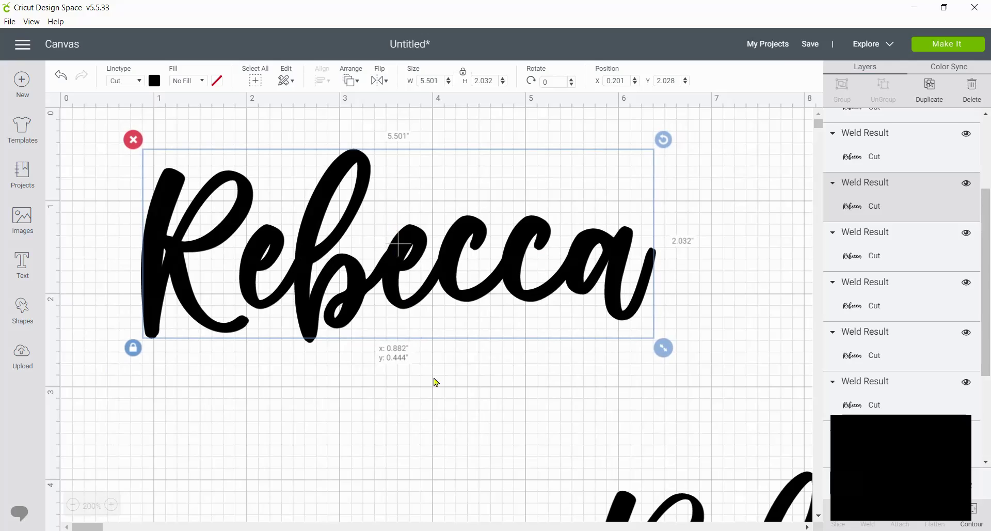
Overlay a fourth copy from the pile on the stacked name at about X 0.90, Y 0.43, and deselect it
left_click(598, 483)
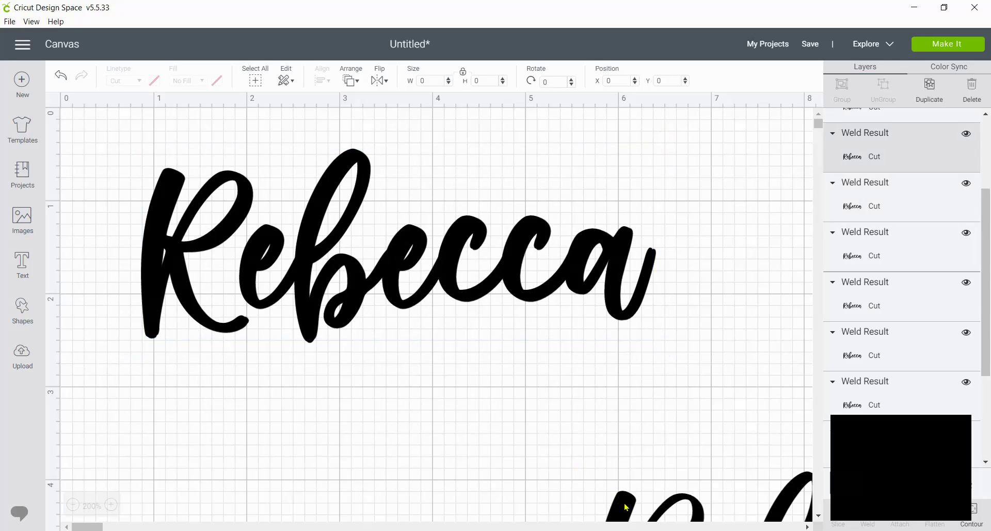
left_click(625, 507)
left_click_drag(624, 508, 168, 338)
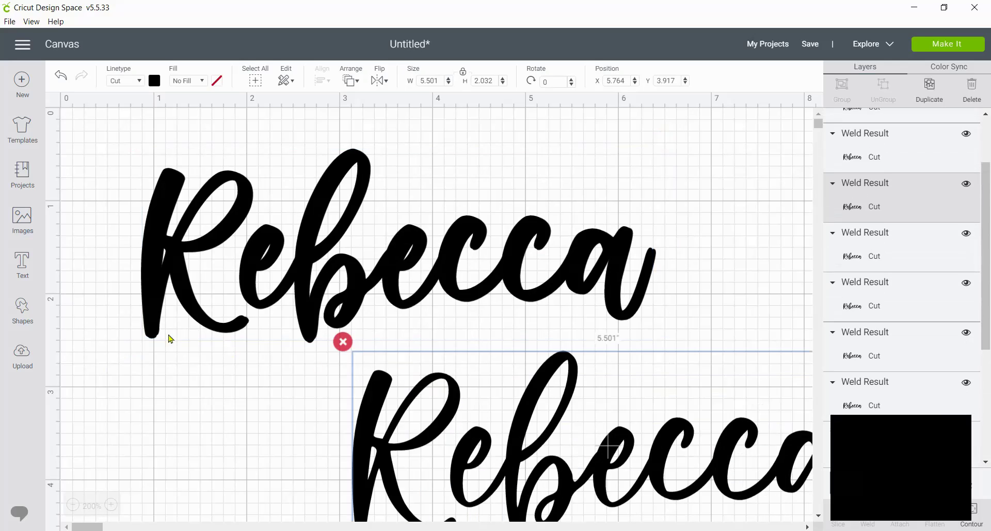
left_click_drag(352, 438, 398, 297)
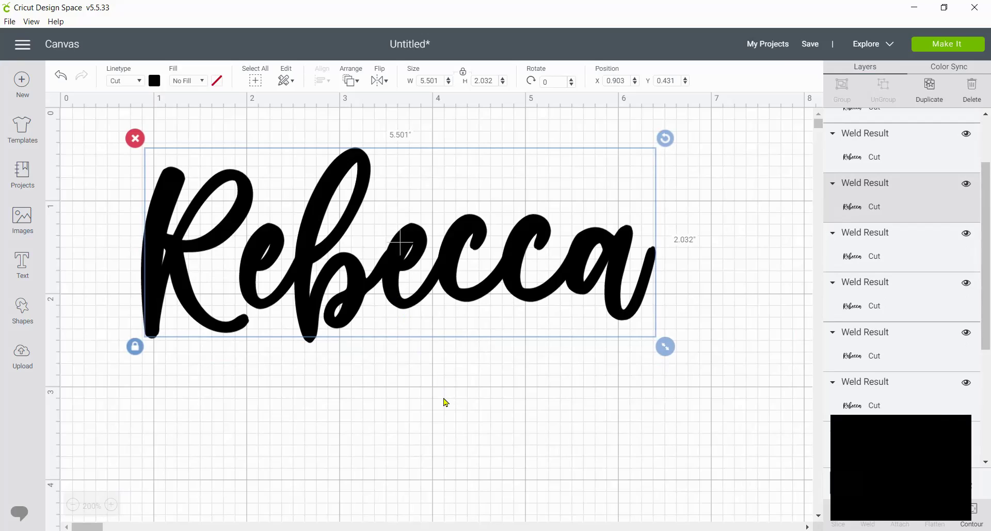
left_click(446, 402)
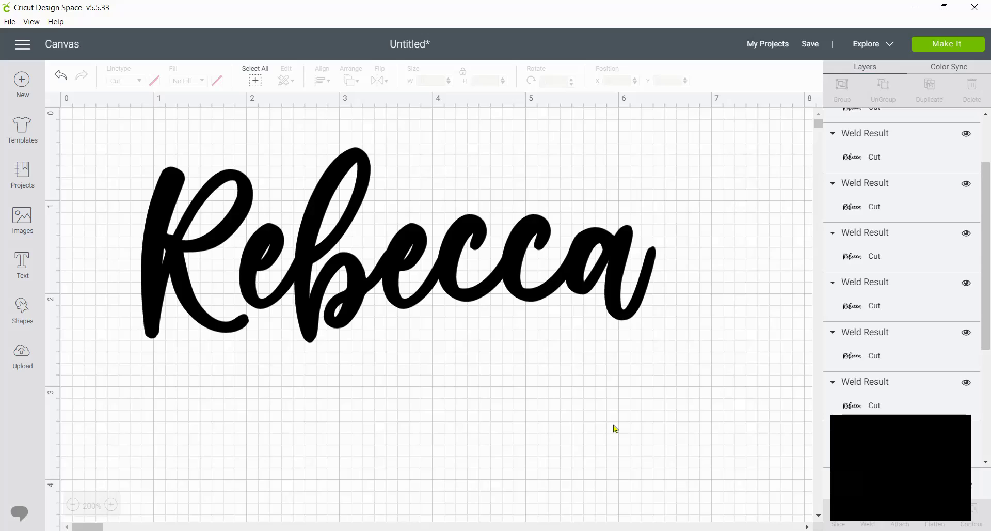
Move one copy out of the pile to the empty area below the stacked name, at about X 1.81, Y 2.85
scroll(505, 434, "down", 3)
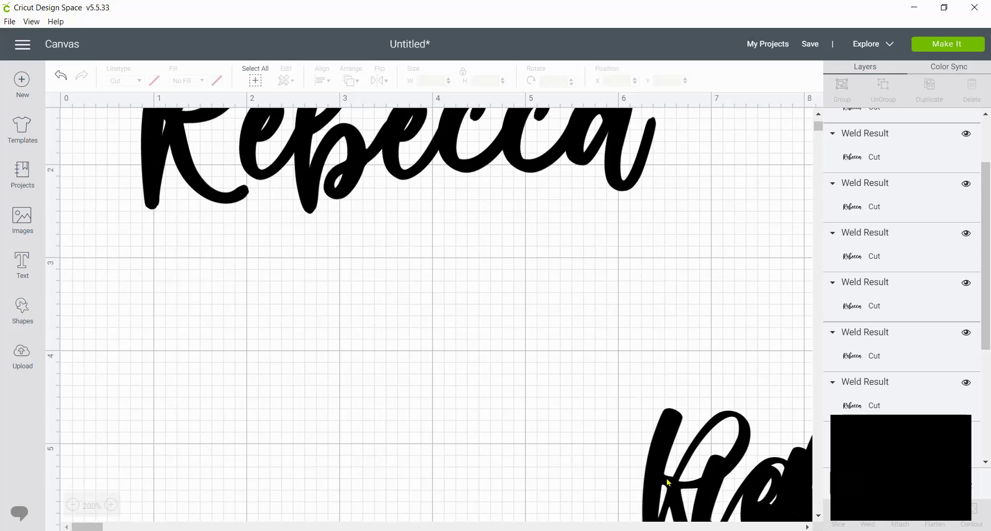
left_click(678, 485)
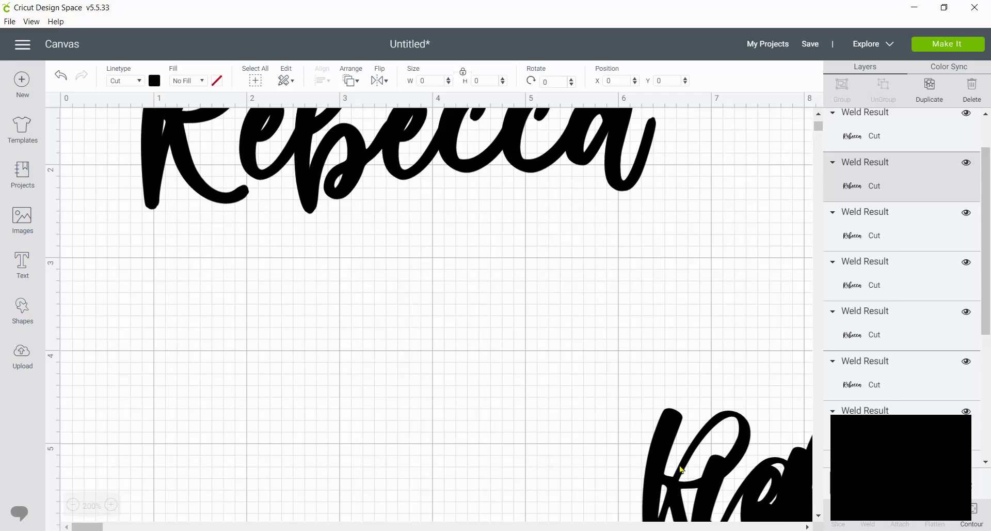
left_click_drag(599, 436, 203, 296)
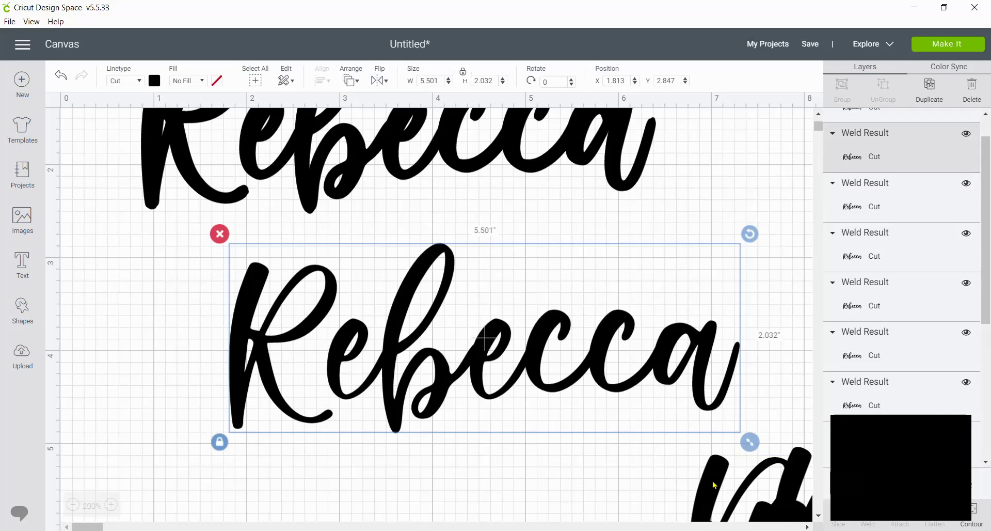
Overlay another copy from the pile on the stacked name, nudging it to about X 0.89, Y 0.44
left_click(717, 491)
left_click_drag(673, 489, 138, 292)
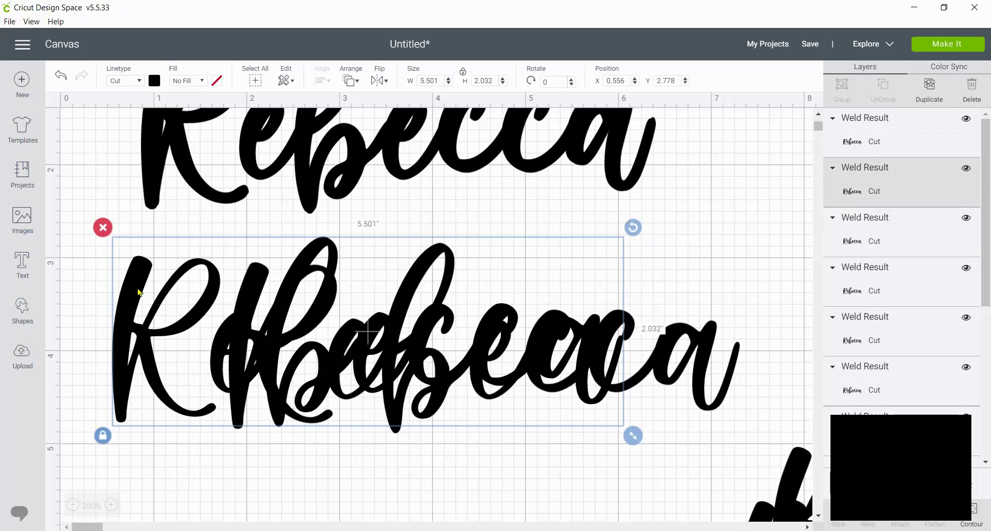
scroll(281, 421, "up", 2)
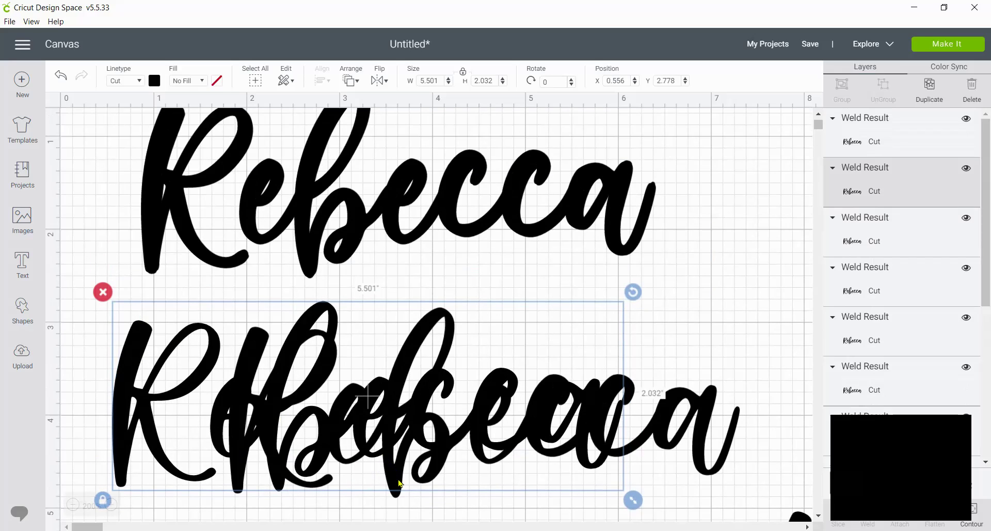
left_click_drag(399, 483, 402, 354)
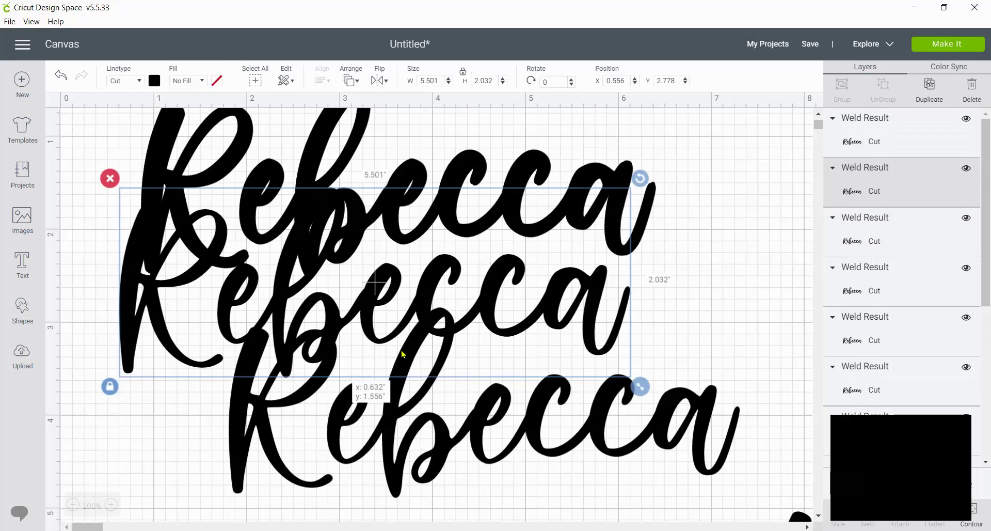
scroll(403, 353, "up", 2)
mouse_move(416, 318)
left_mouse_down()
mouse_move(423, 304)
mouse_move(424, 314)
left_mouse_up()
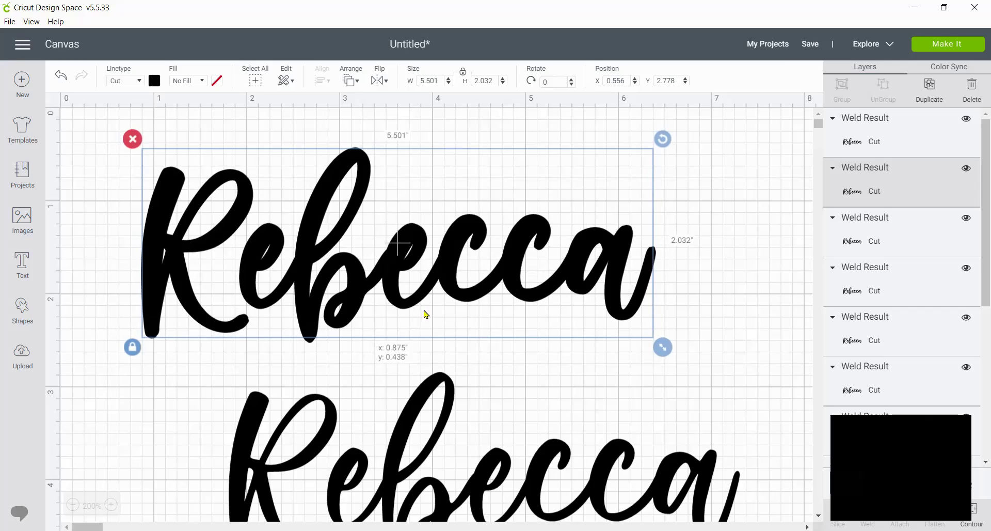
left_click_drag(424, 314, 425, 314)
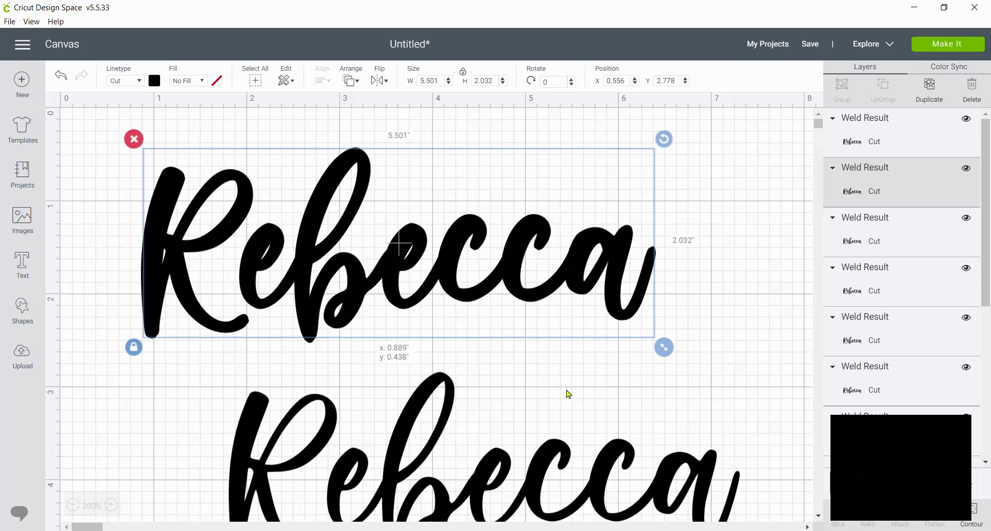
Weld all the stacked copies of the name into one thicker shape and move it to about X 0.64, Y 0.32
left_click(454, 433)
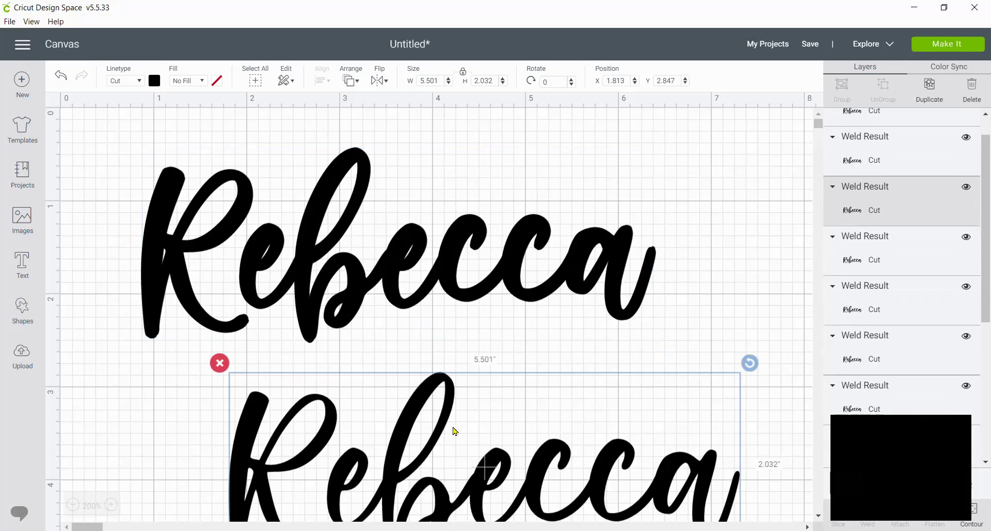
left_click(119, 166)
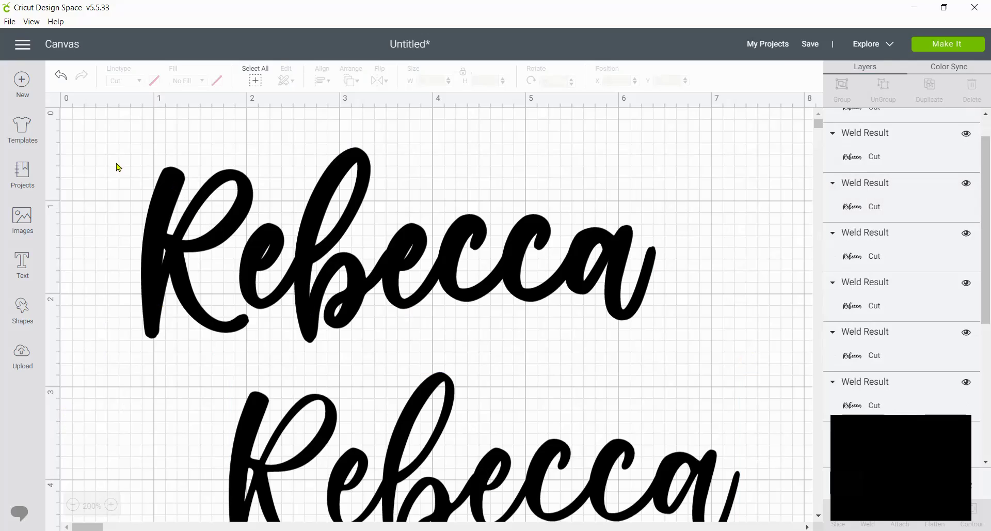
left_click_drag(121, 148, 687, 346)
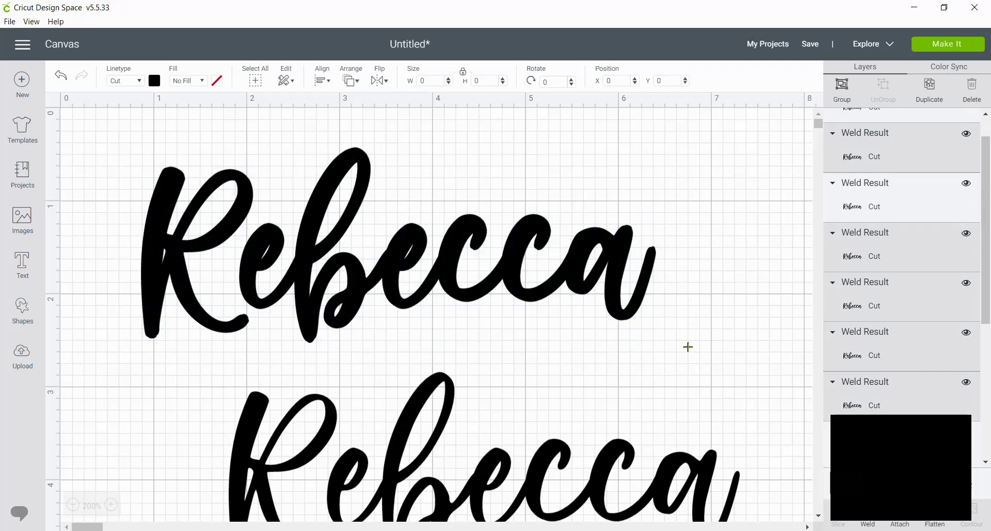
left_click(871, 522)
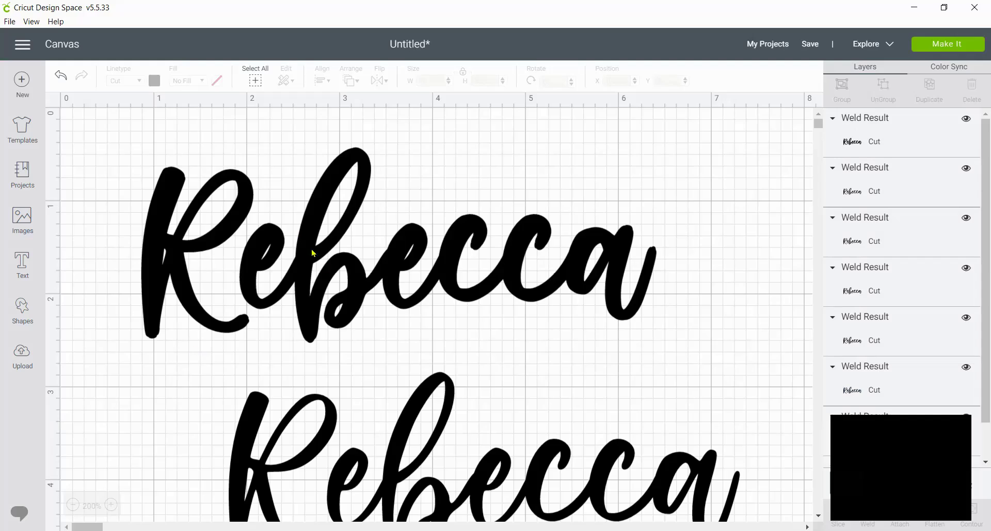
left_click_drag(354, 294, 330, 288)
Move the spare thin name onto the thick welded name at about X 0.56, Y 0.59, and color it light blue
left_click(403, 449)
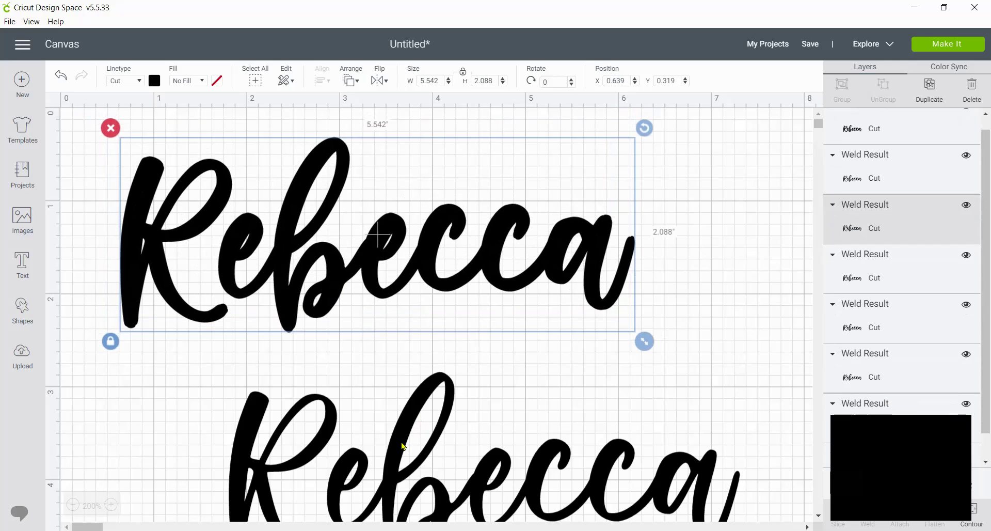
left_click_drag(380, 397, 265, 188)
left_click(154, 81)
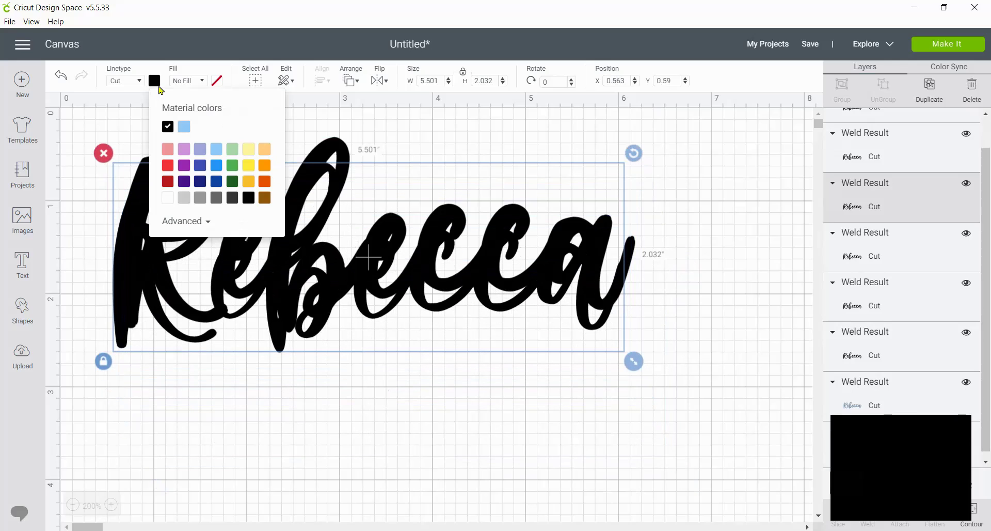
left_click(184, 127)
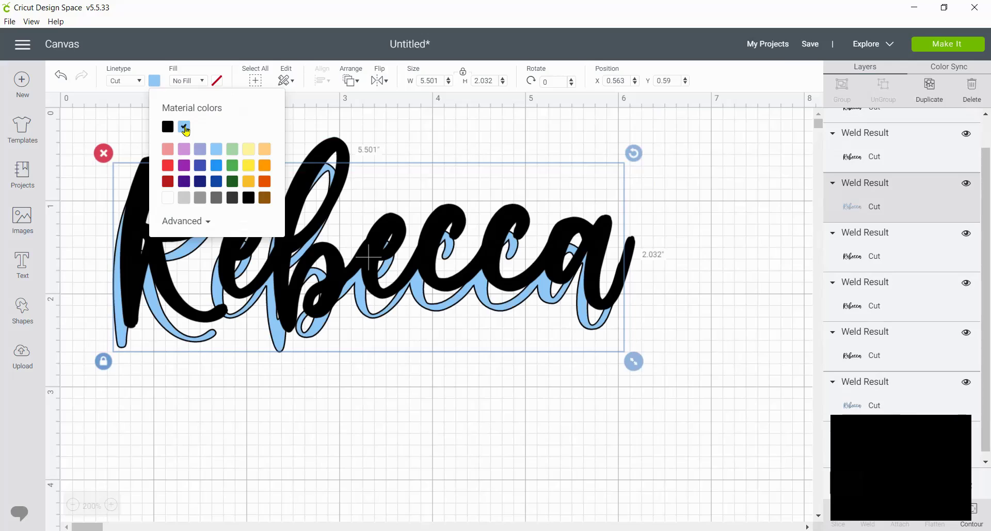
Send the light blue name to the front and fit it inside the thick black name as an even outline
left_click(361, 85)
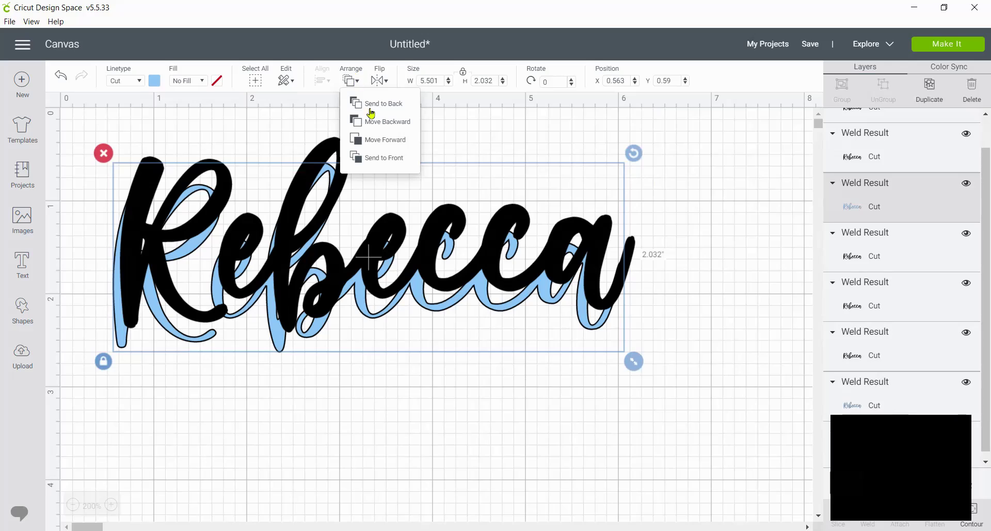
left_click(385, 159)
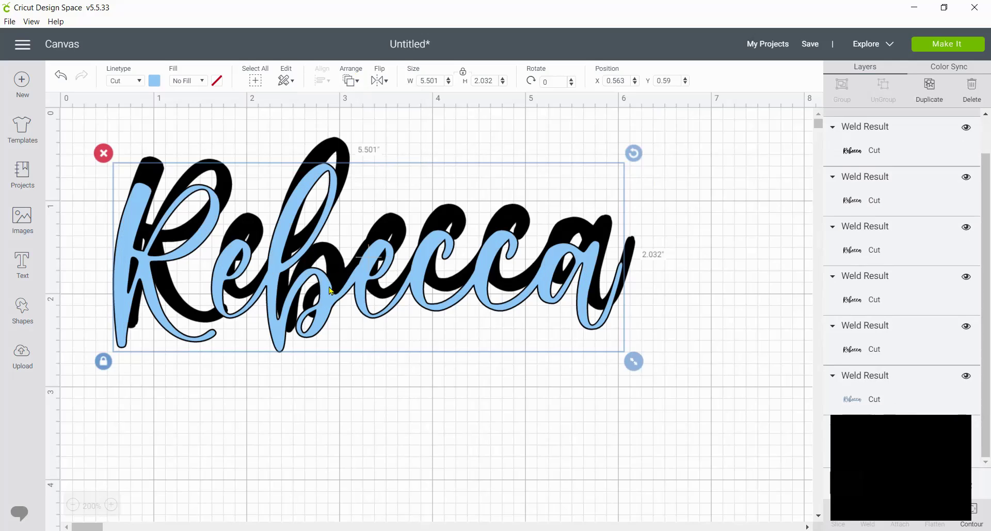
left_click_drag(323, 299, 334, 296)
left_click(378, 370)
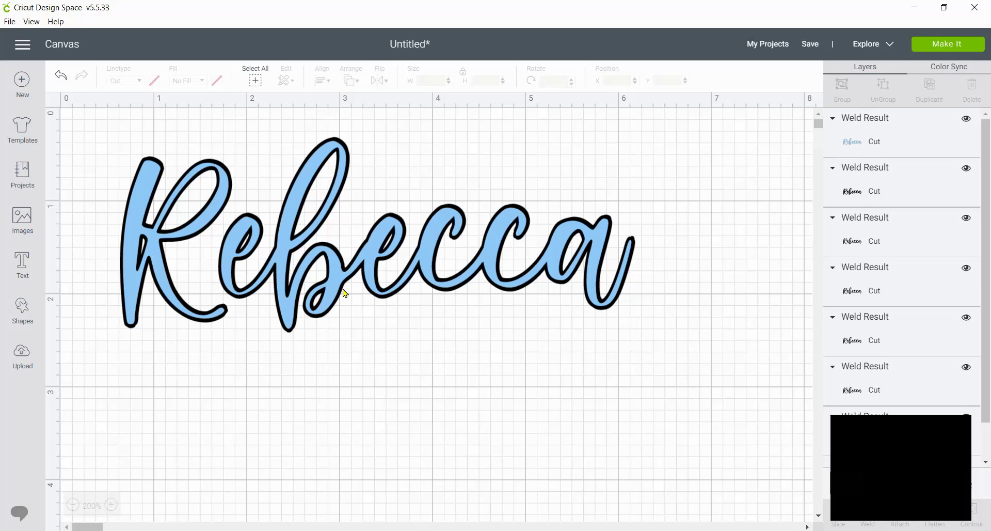
Delete the pile of leftover name copies and set the light blue name apart from the black one at about X 3.85, Y 2.42
left_click_drag(332, 356, 312, 457)
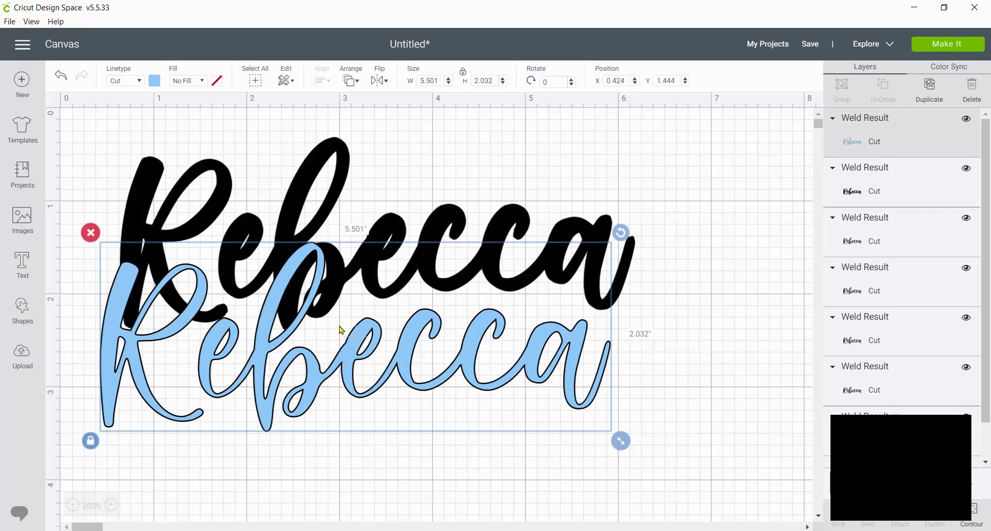
left_click(73, 504)
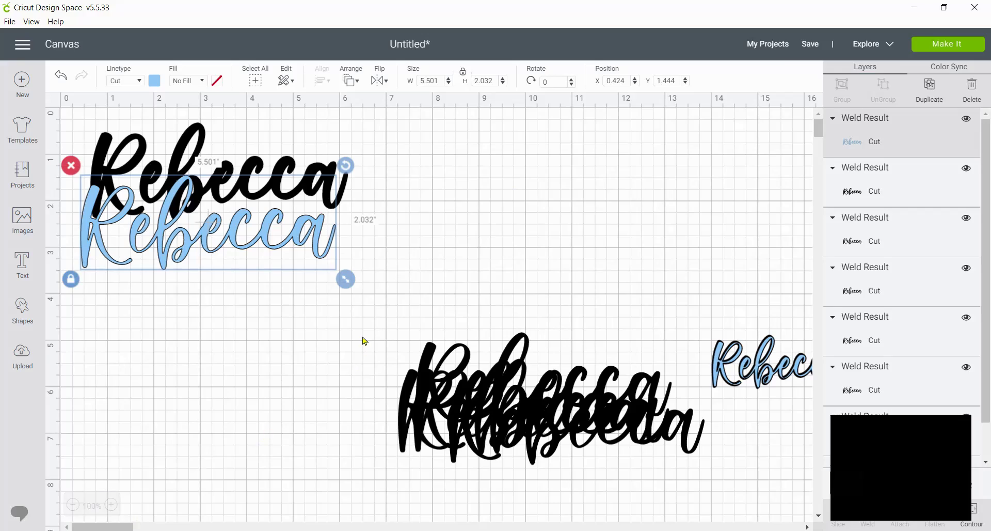
left_click_drag(374, 269, 800, 473)
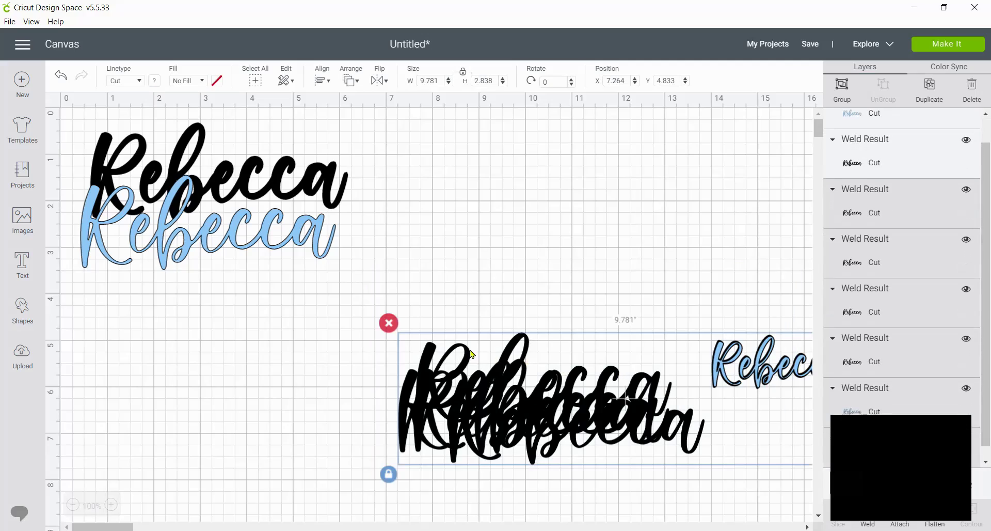
left_click(389, 325)
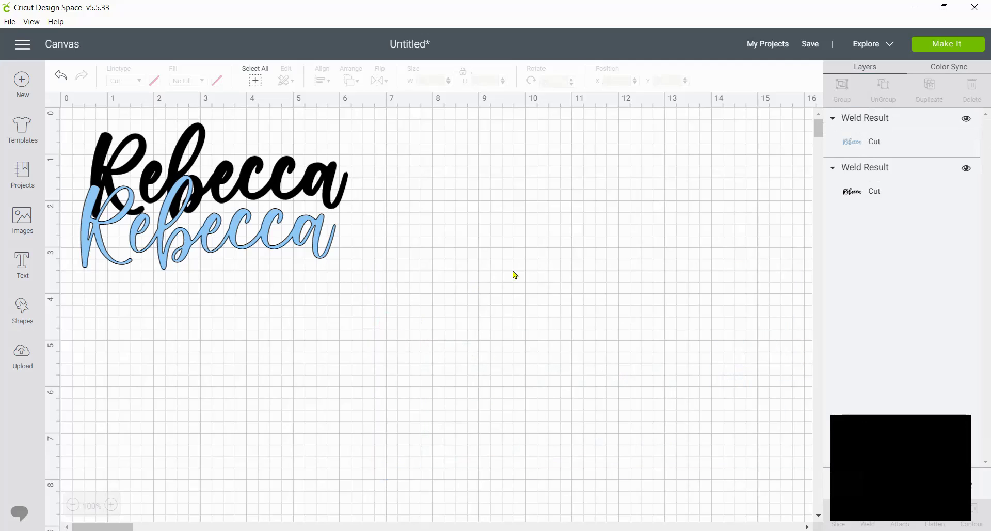
left_click_drag(289, 243, 449, 281)
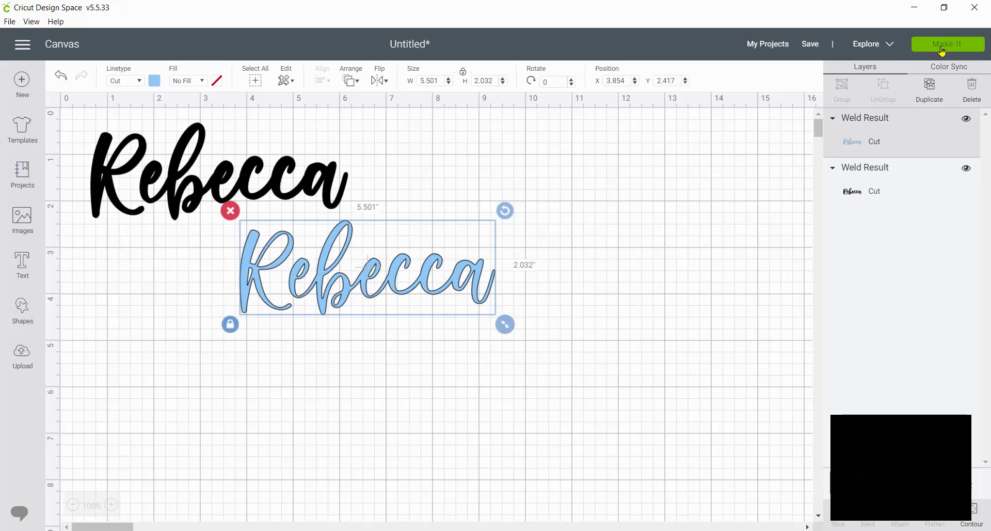
Preview how the black and light blue names are laid out on their separate cutting mats, and return to the canvas
left_click(942, 52)
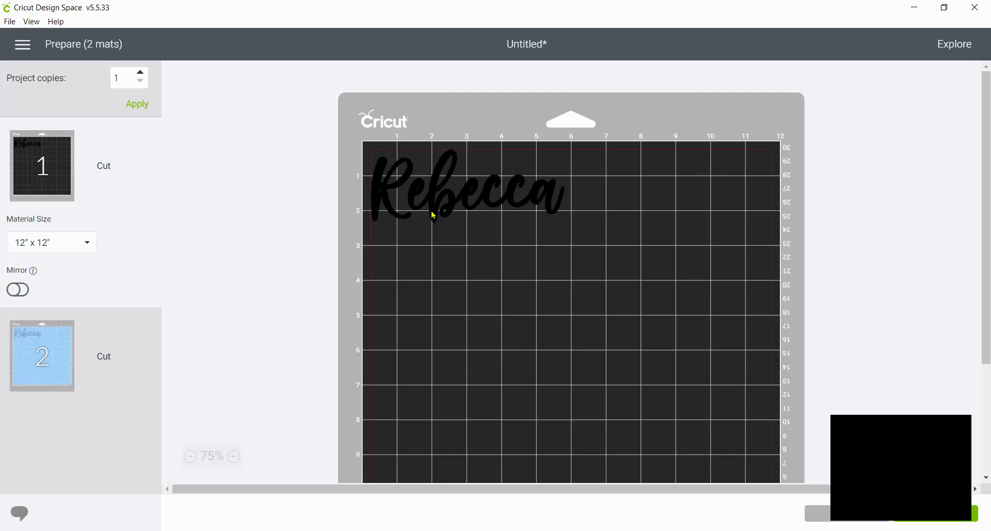
left_click(105, 337)
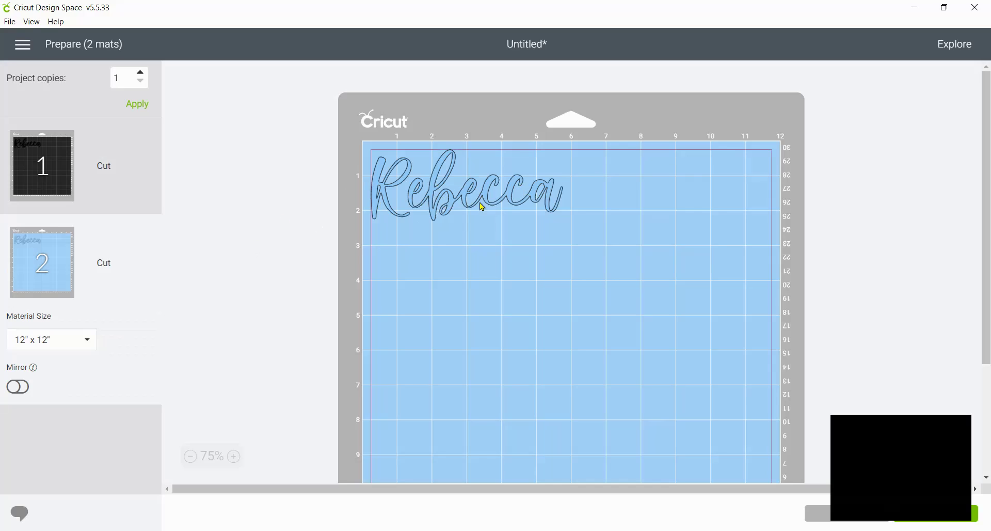
left_click(94, 197)
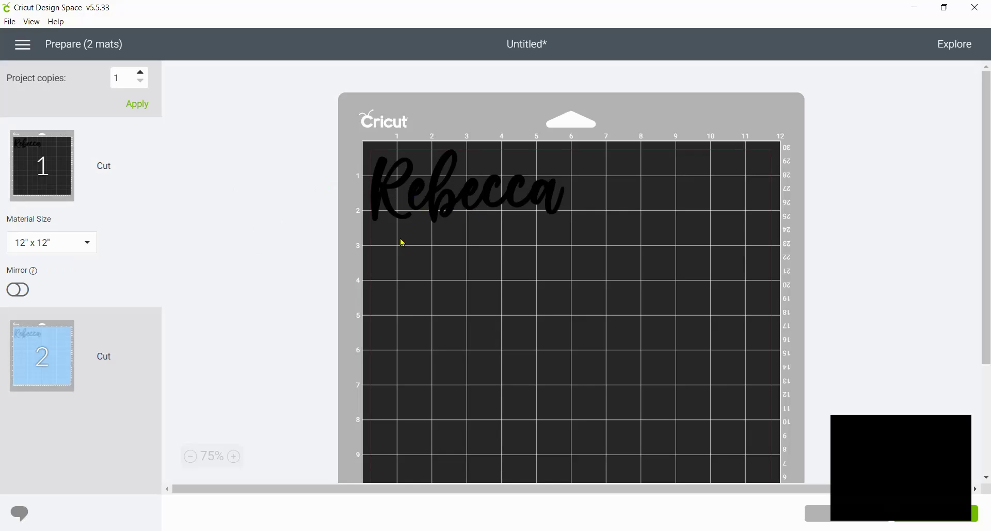
left_click(82, 372)
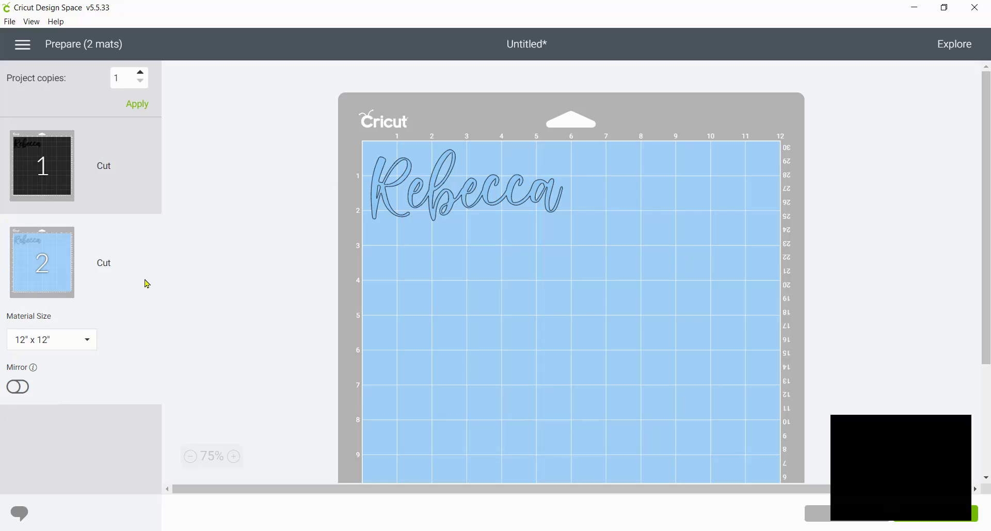
left_click(119, 158)
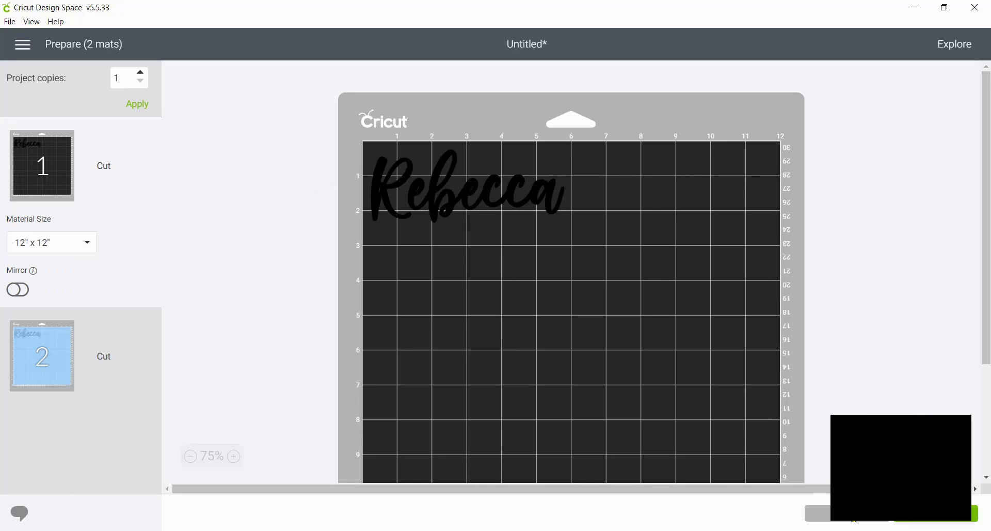
left_click(818, 513)
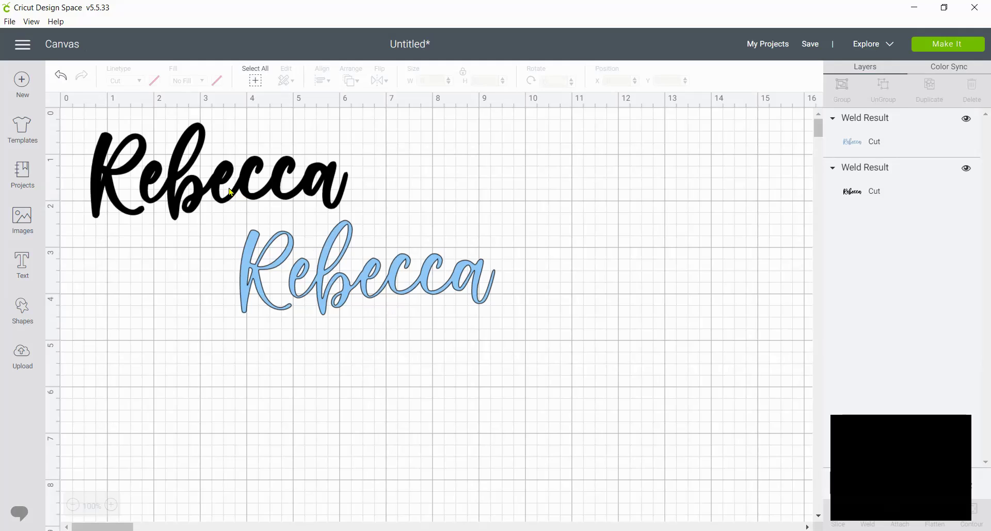
Move the thick black name behind the light blue one at about X 3.83, Y 2.44 as an offset drop shadow
left_click(218, 188)
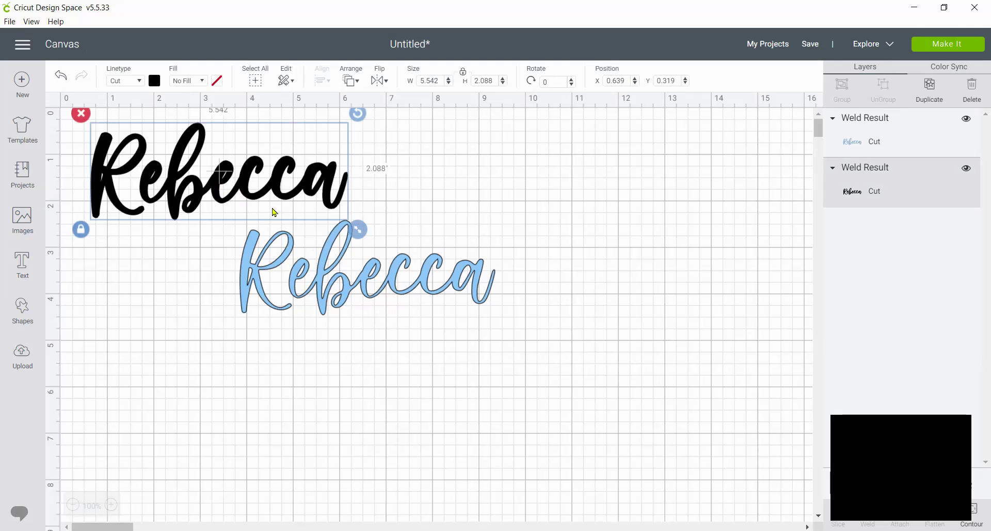
left_click_drag(260, 218, 400, 303)
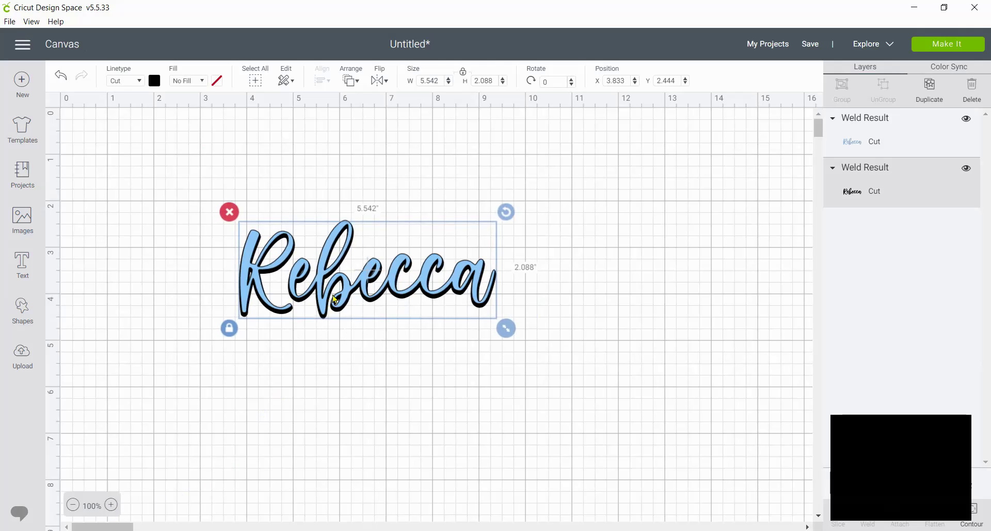
Move both name layers together to about X 0.95, Y 0.79 and scale them proportionally to about 3.1 in wide
scroll(336, 299, "up", 5)
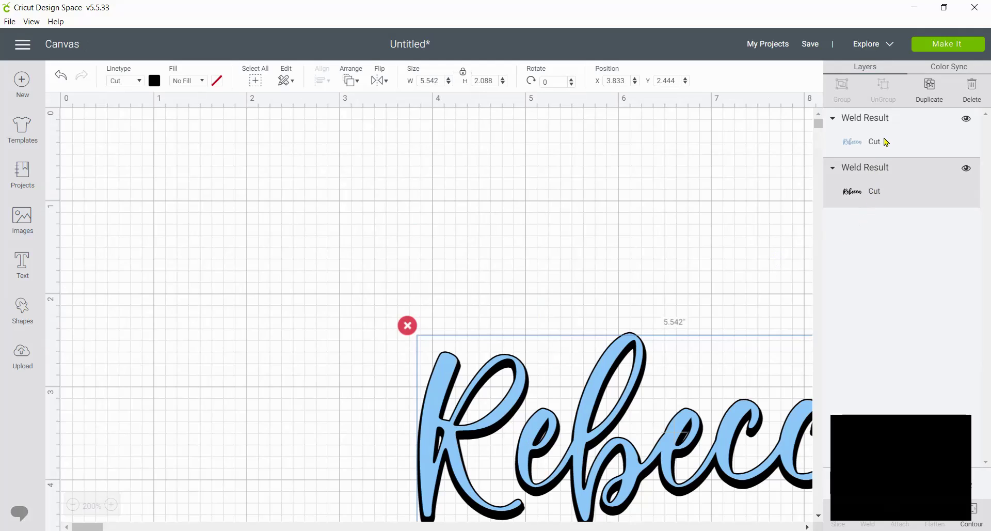
left_click(910, 141, "shift")
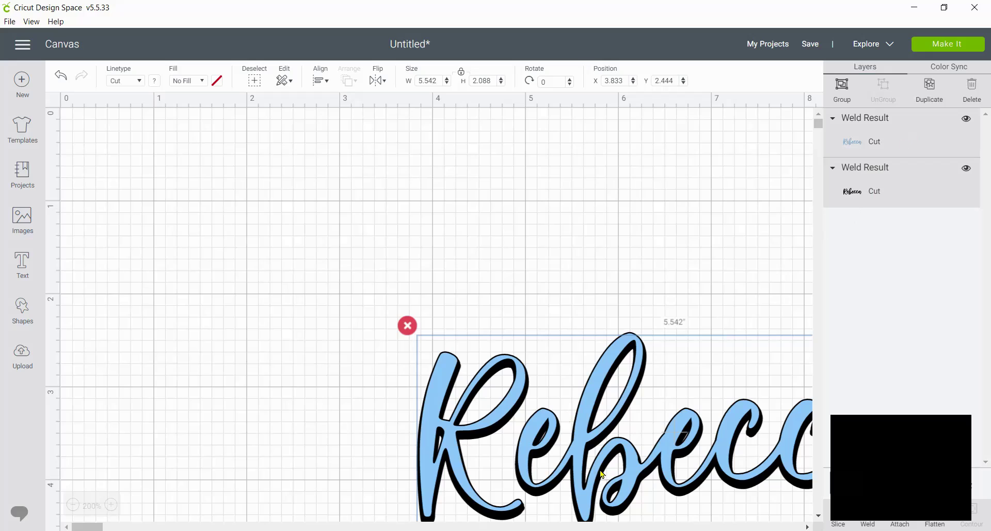
left_click_drag(465, 410, 144, 221)
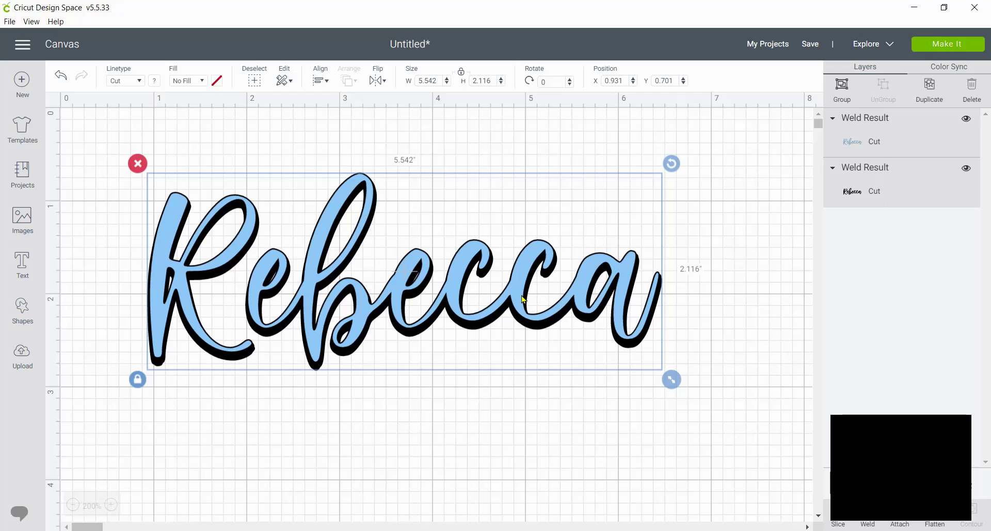
left_click_drag(523, 292, 525, 301)
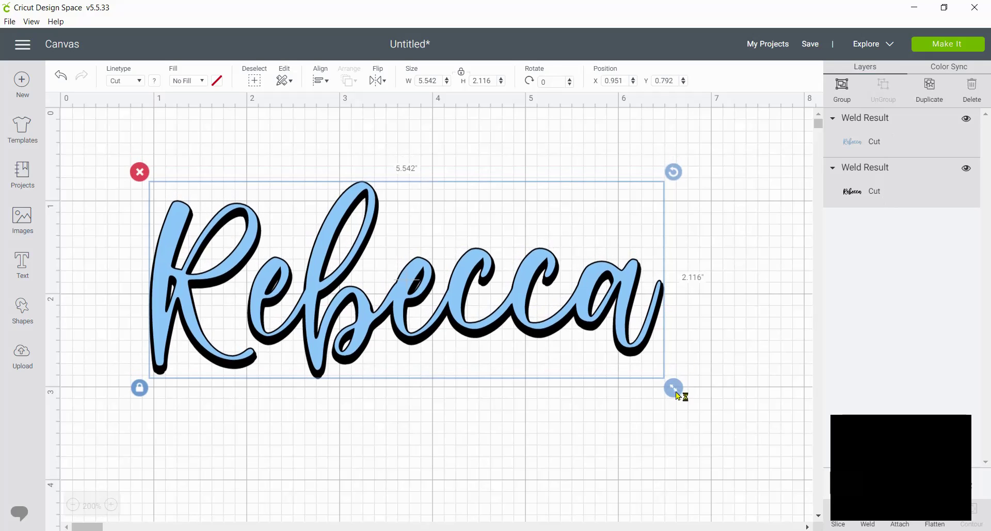
left_click_drag(678, 395, 449, 290)
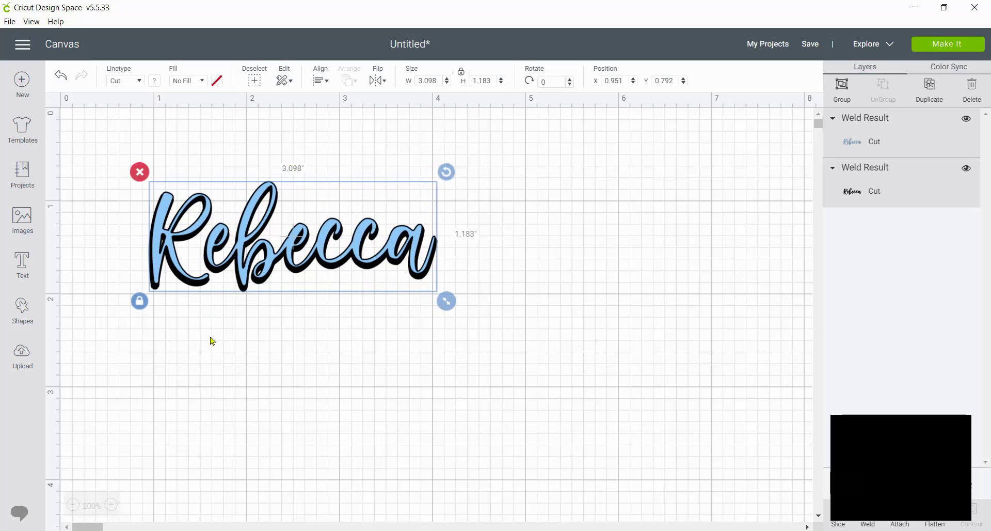
Nudge the light blue name to about X 0.97, Y 0.82 over the black shadow, and scale both layers together to about 5.1 in wide
left_click(292, 262)
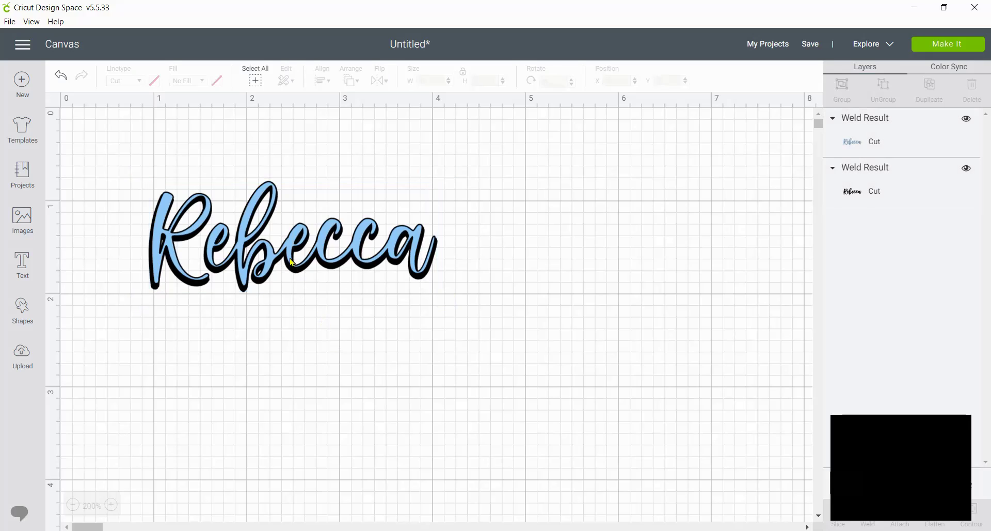
left_click_drag(279, 252, 294, 276)
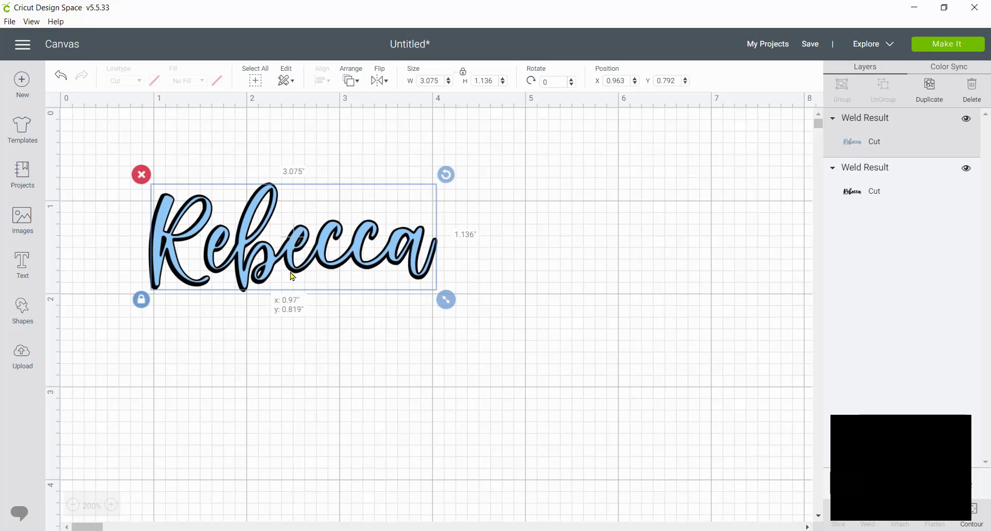
left_click(320, 370)
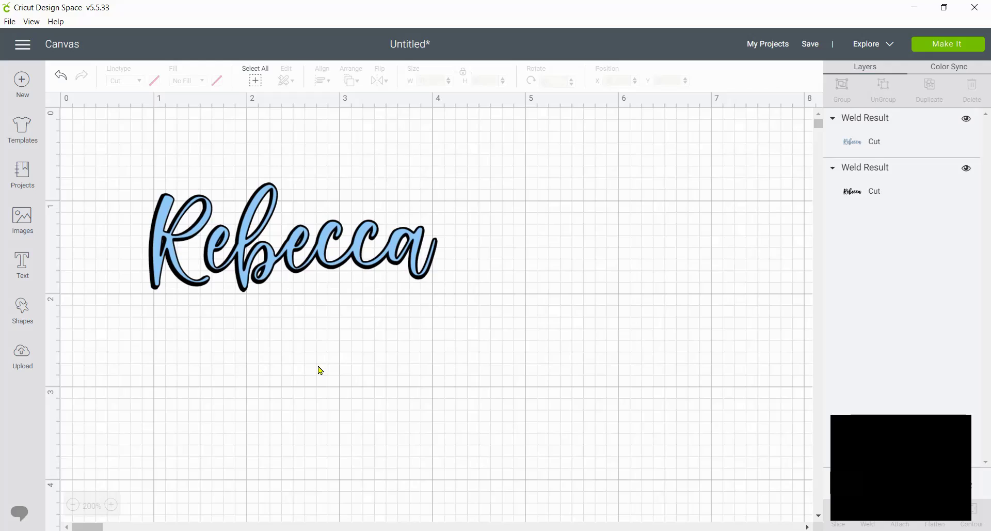
left_click_drag(115, 156, 637, 407)
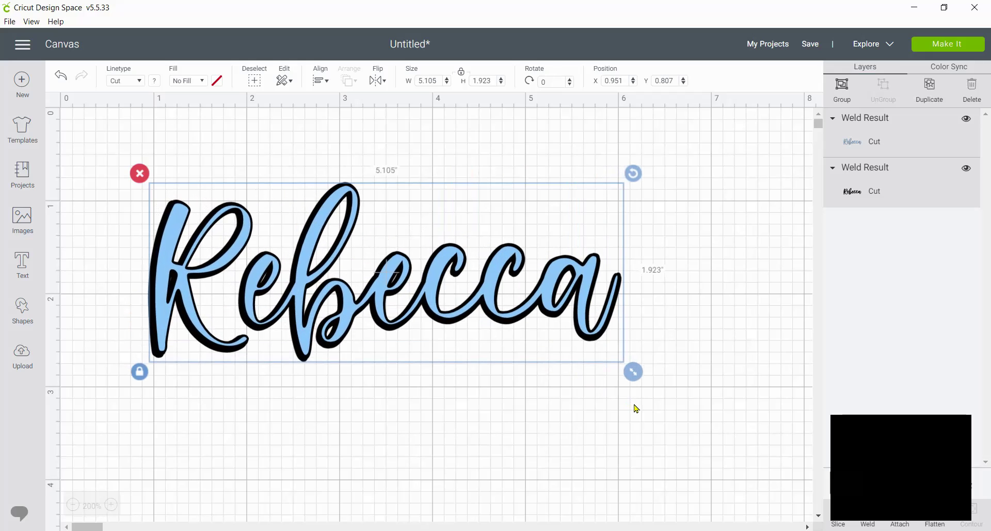